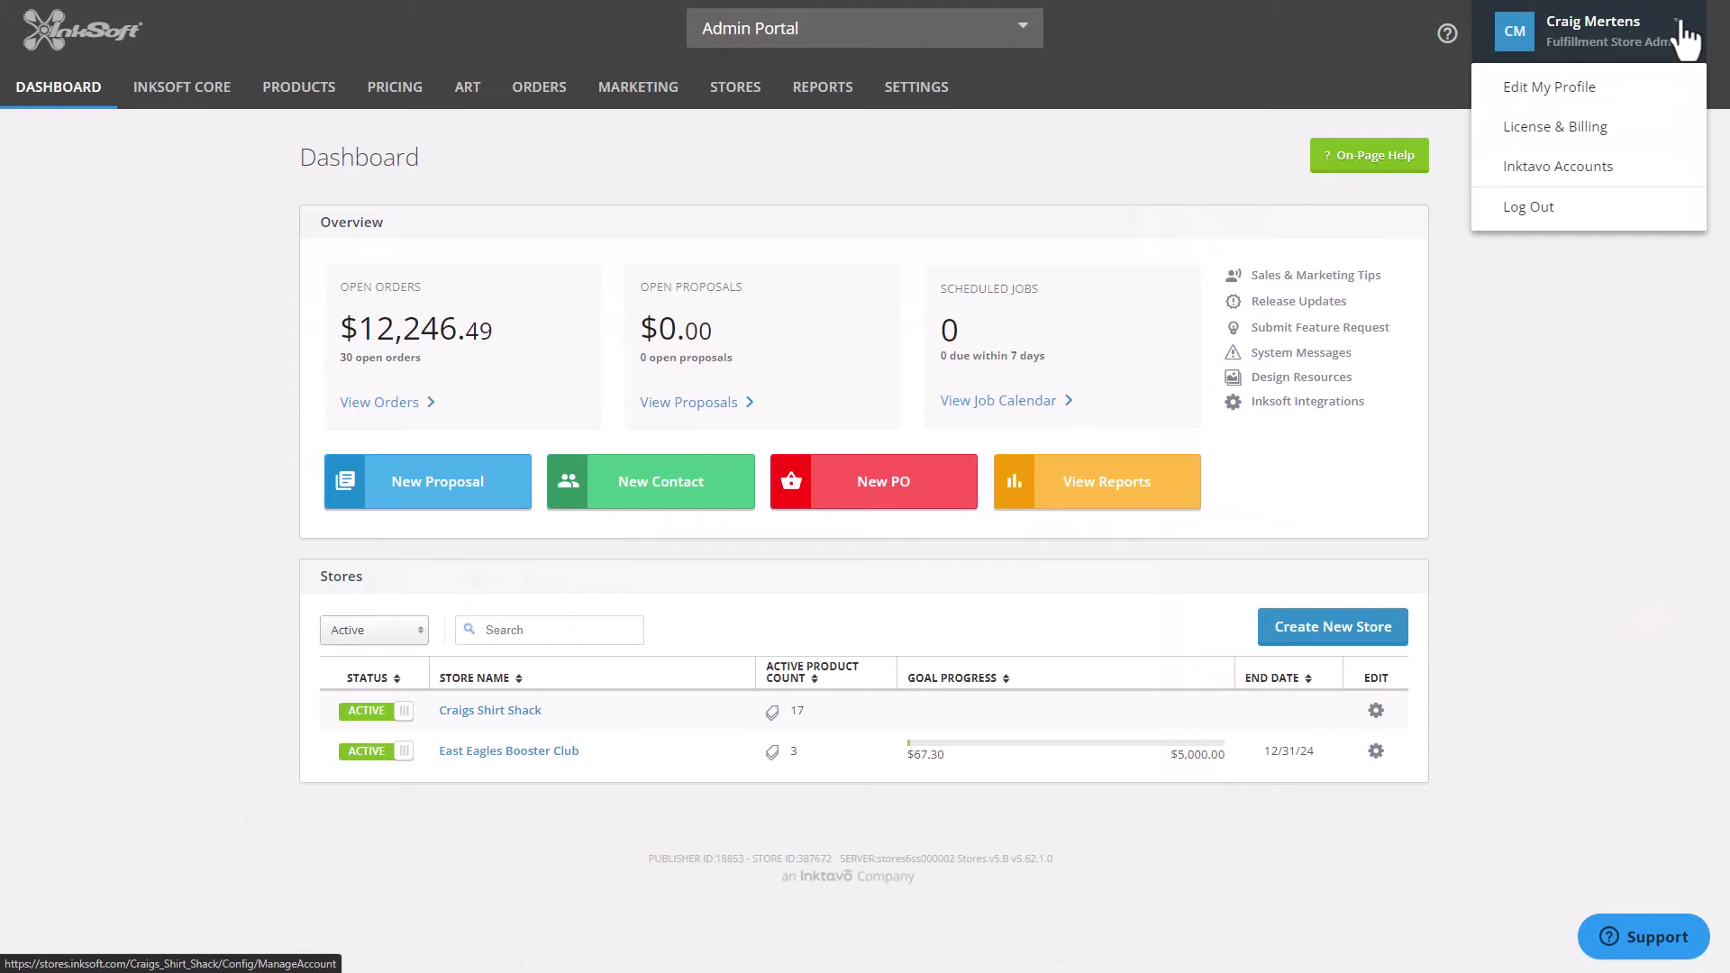
View the Printavo connection on the Inktavo Accounts page and enable order sharing with Printavo for the East Eagles Booster Club store.
click(1611, 167)
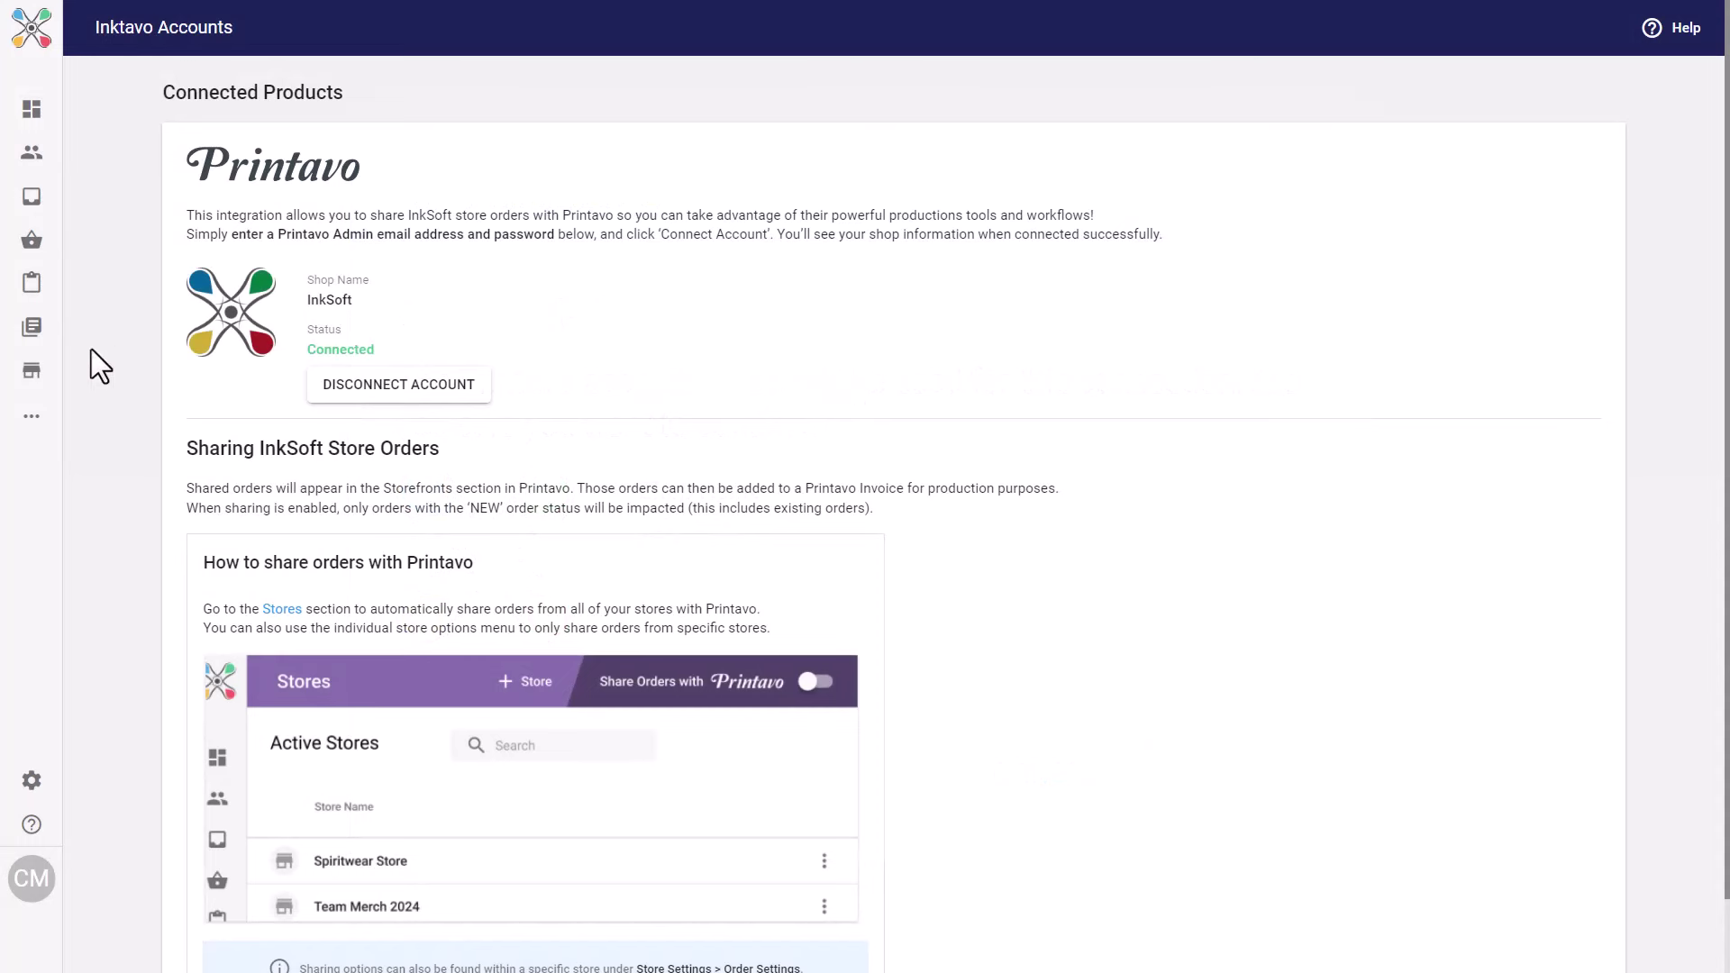
mouse_move(31, 372)
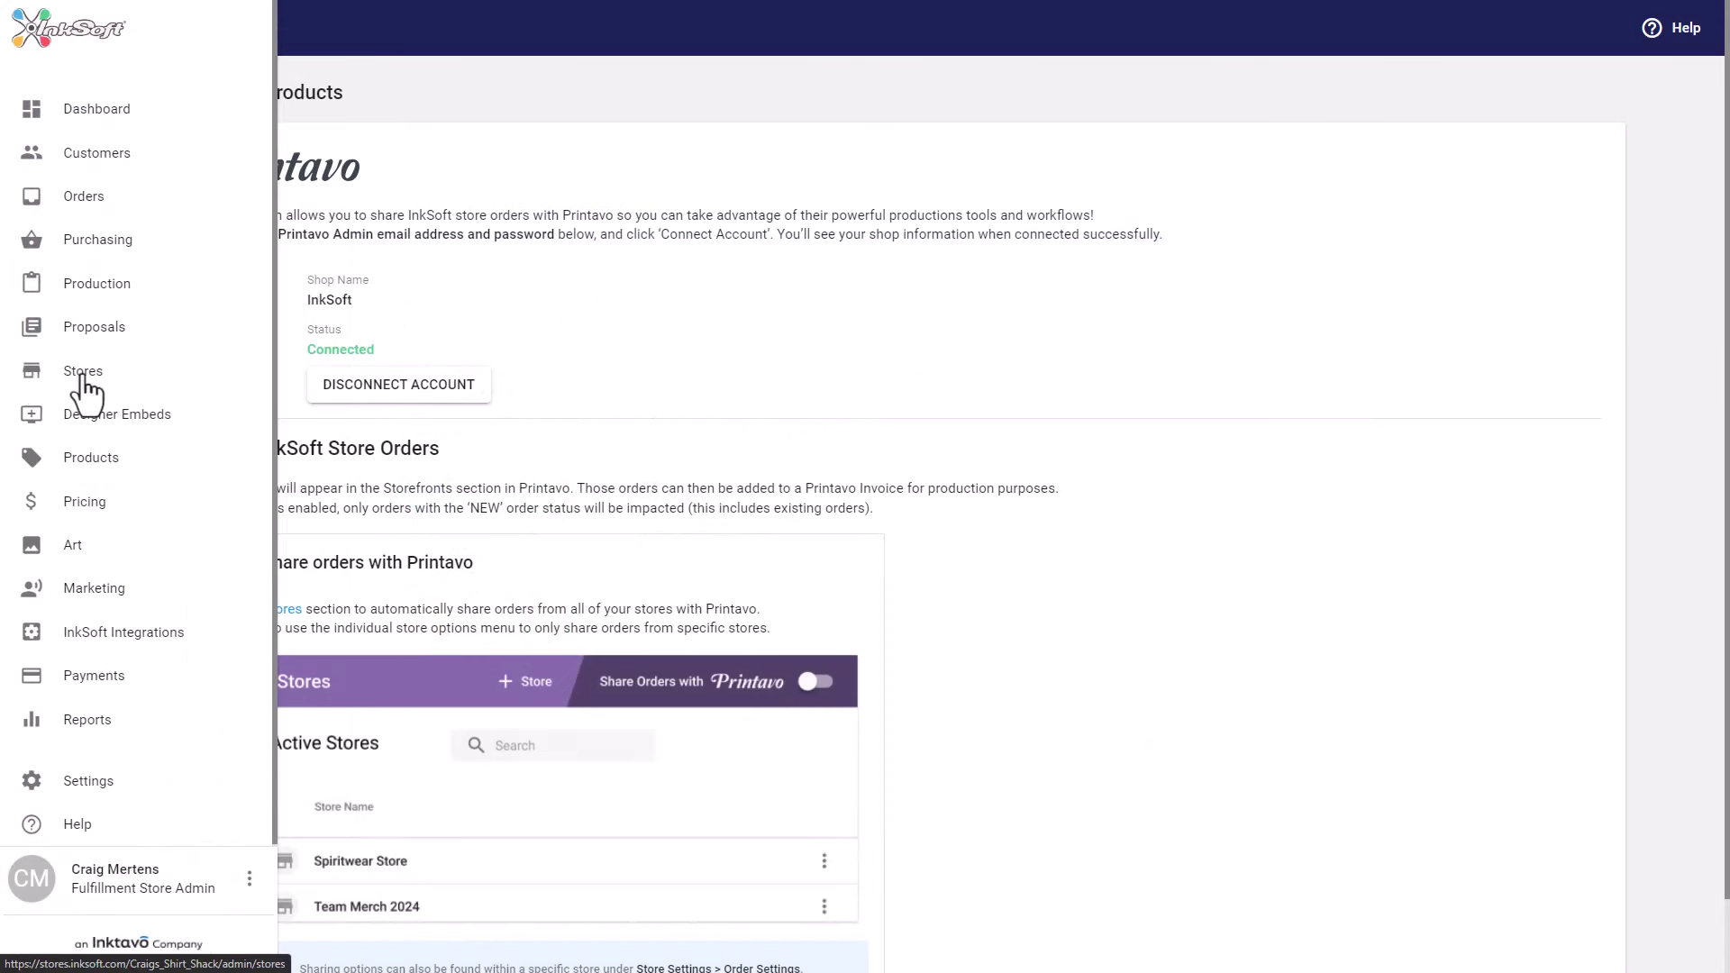
click(83, 376)
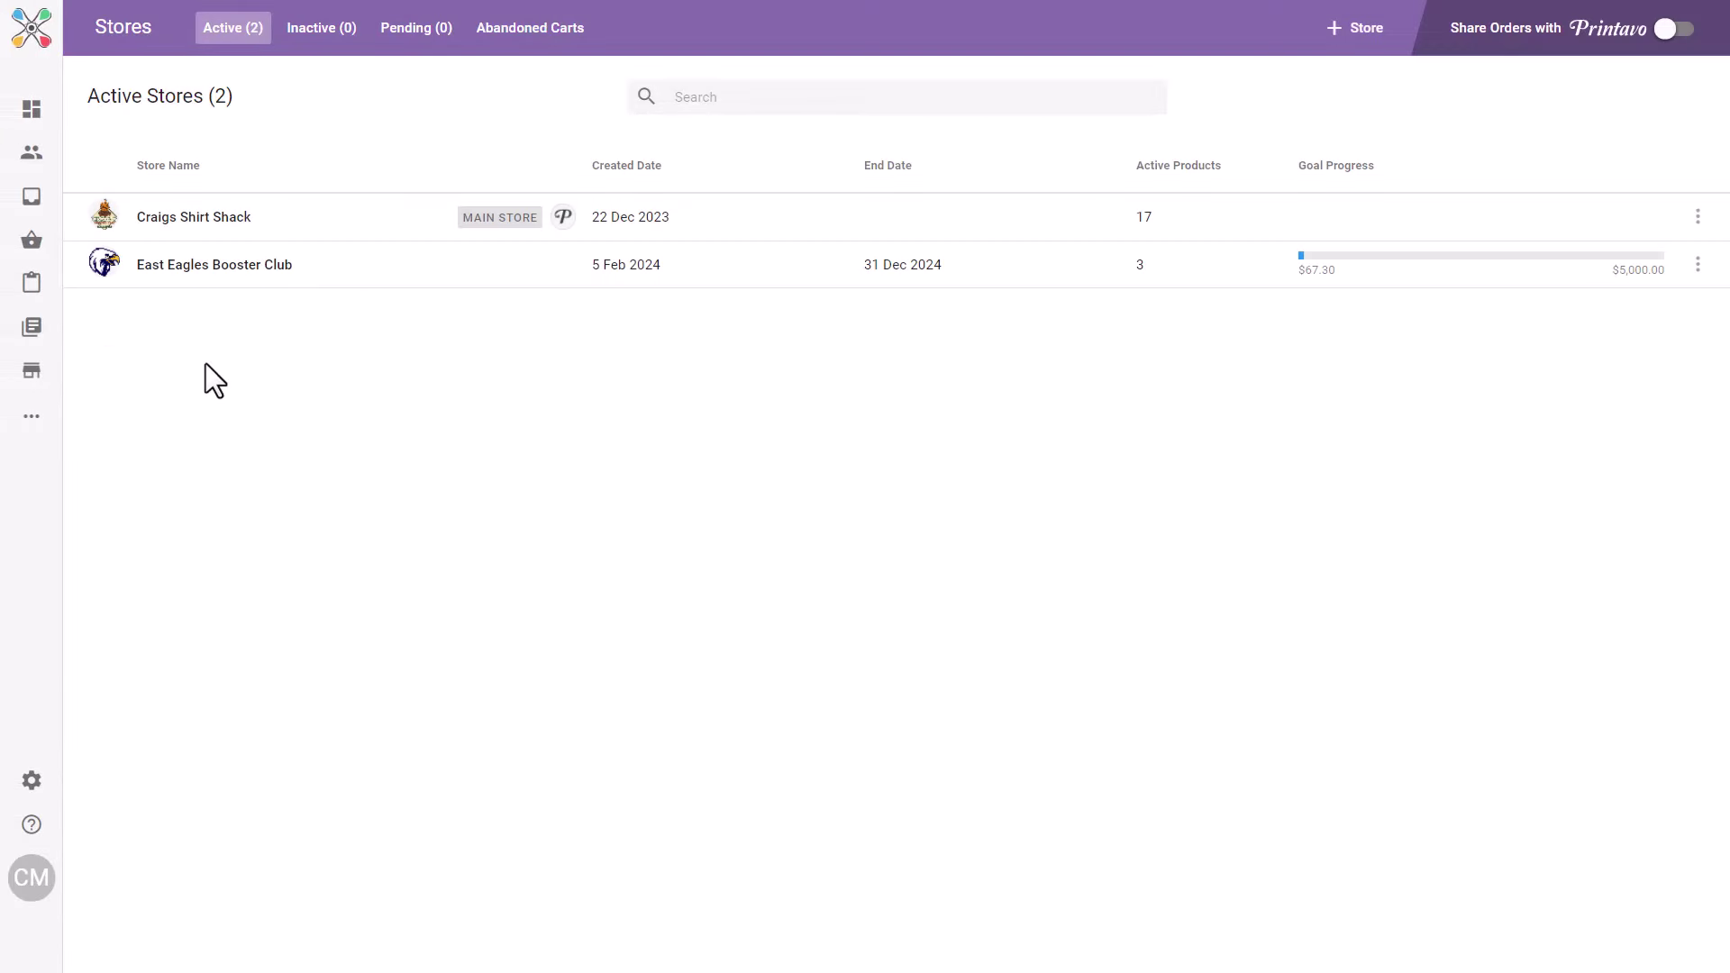
click(1696, 266)
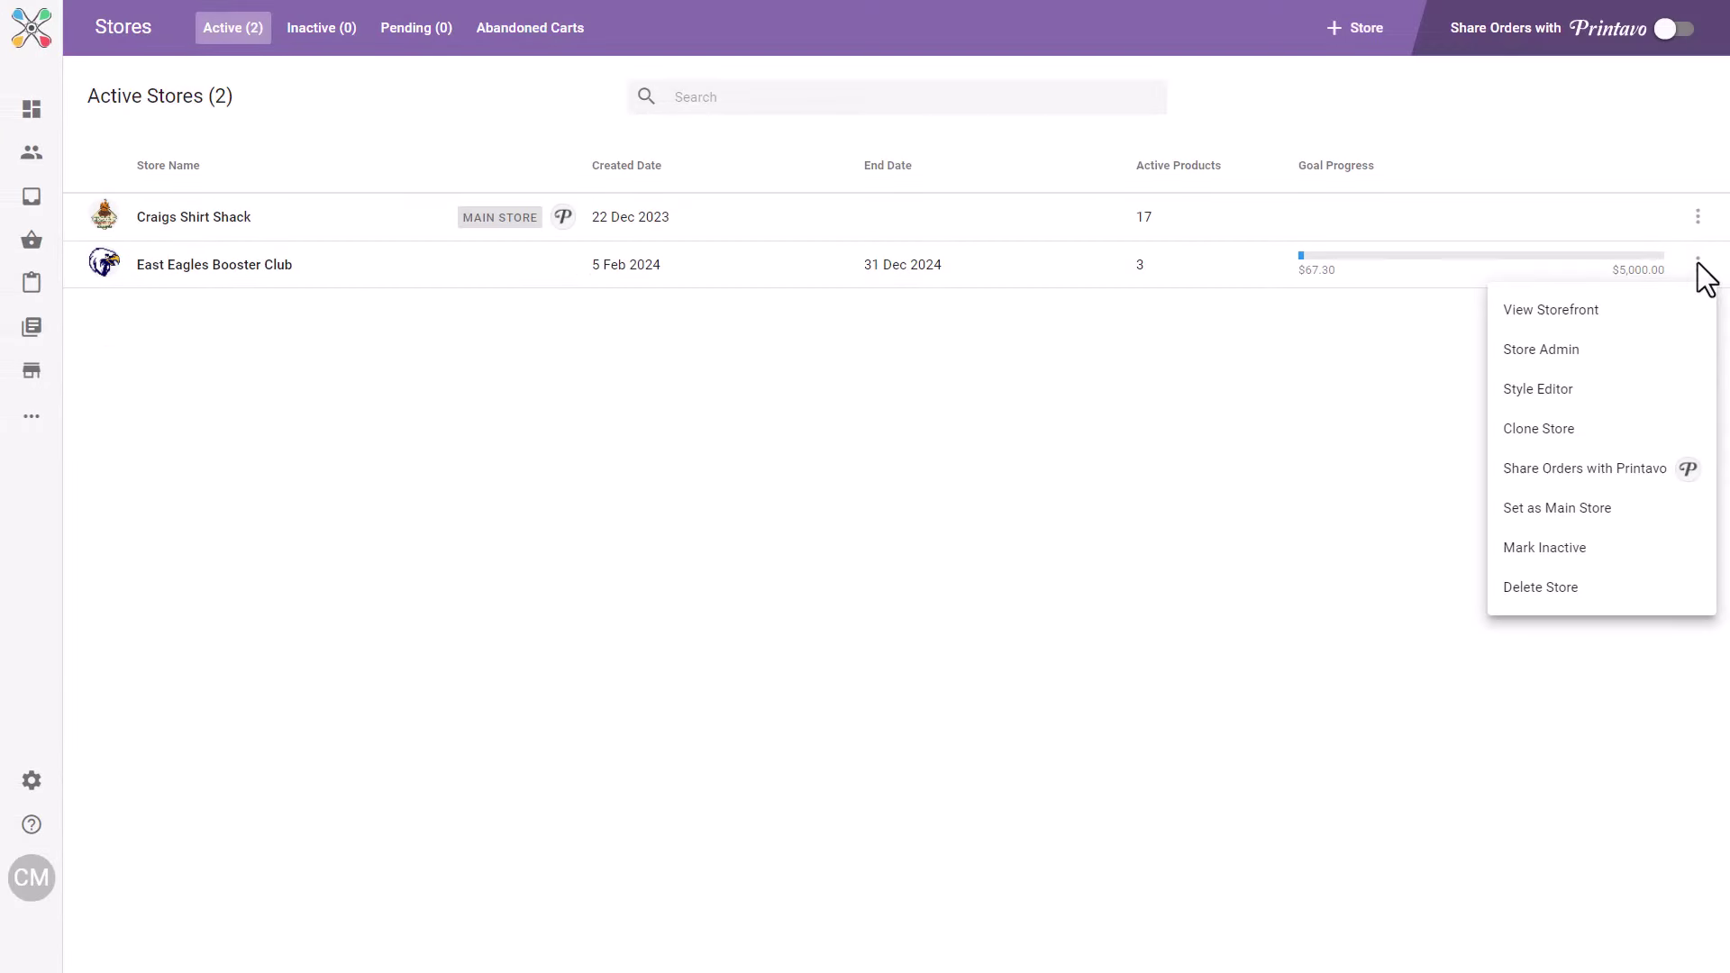
click(1632, 475)
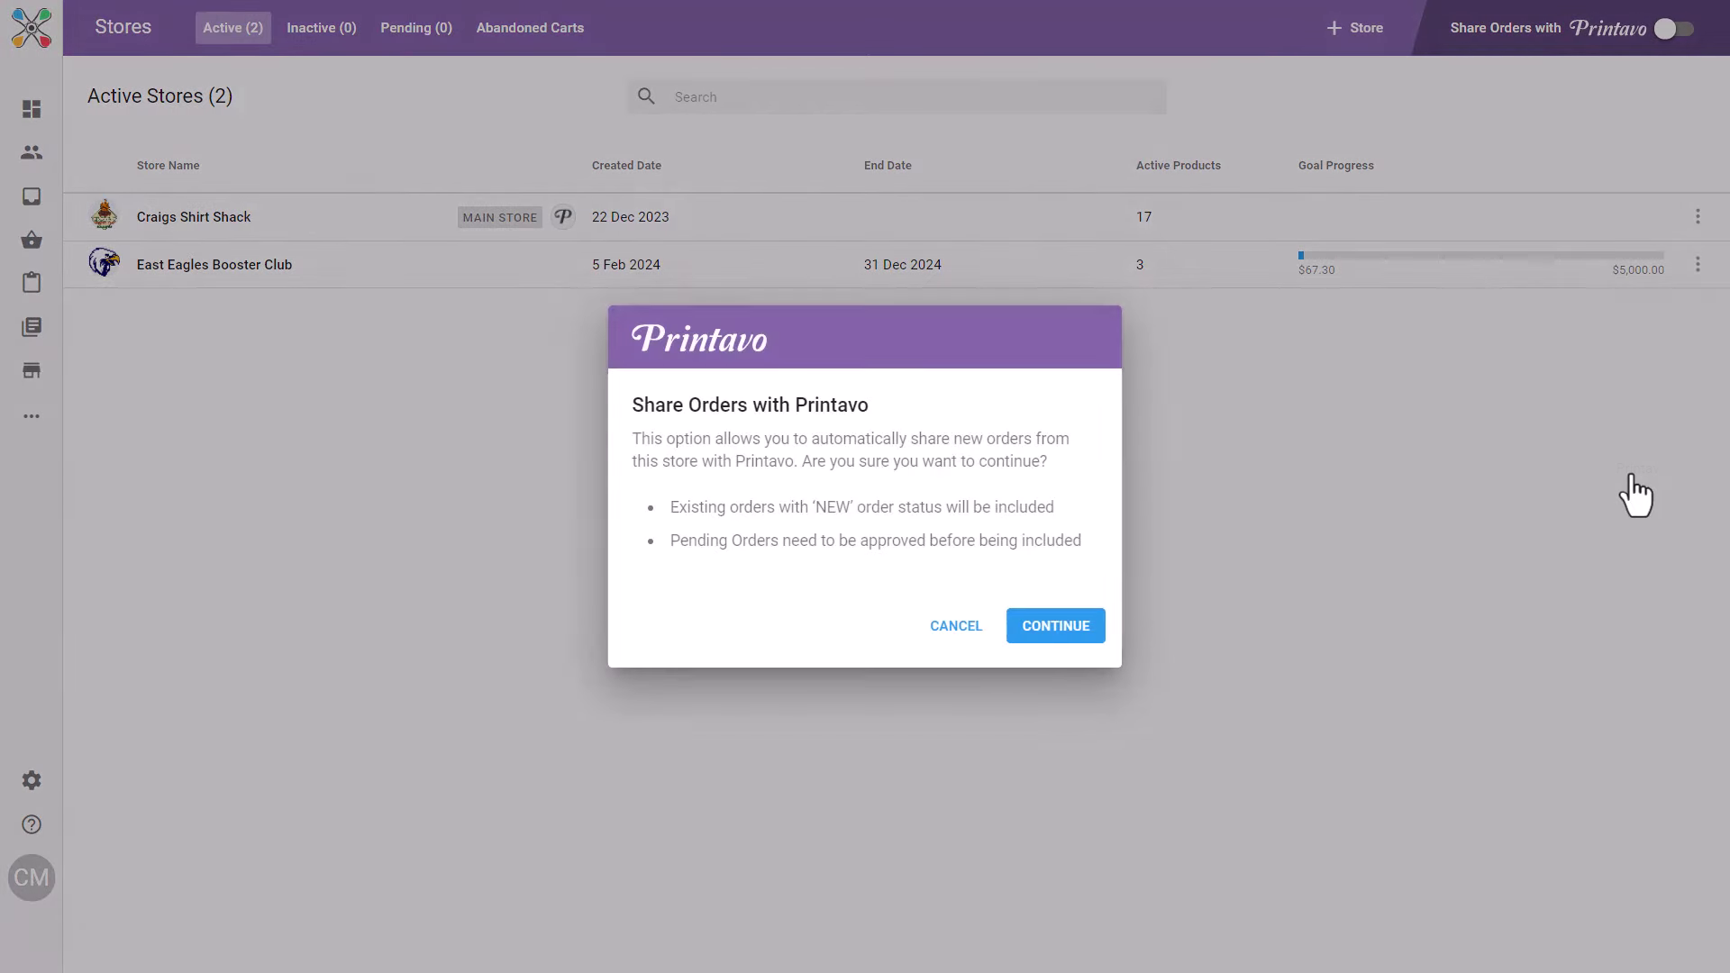
click(1043, 630)
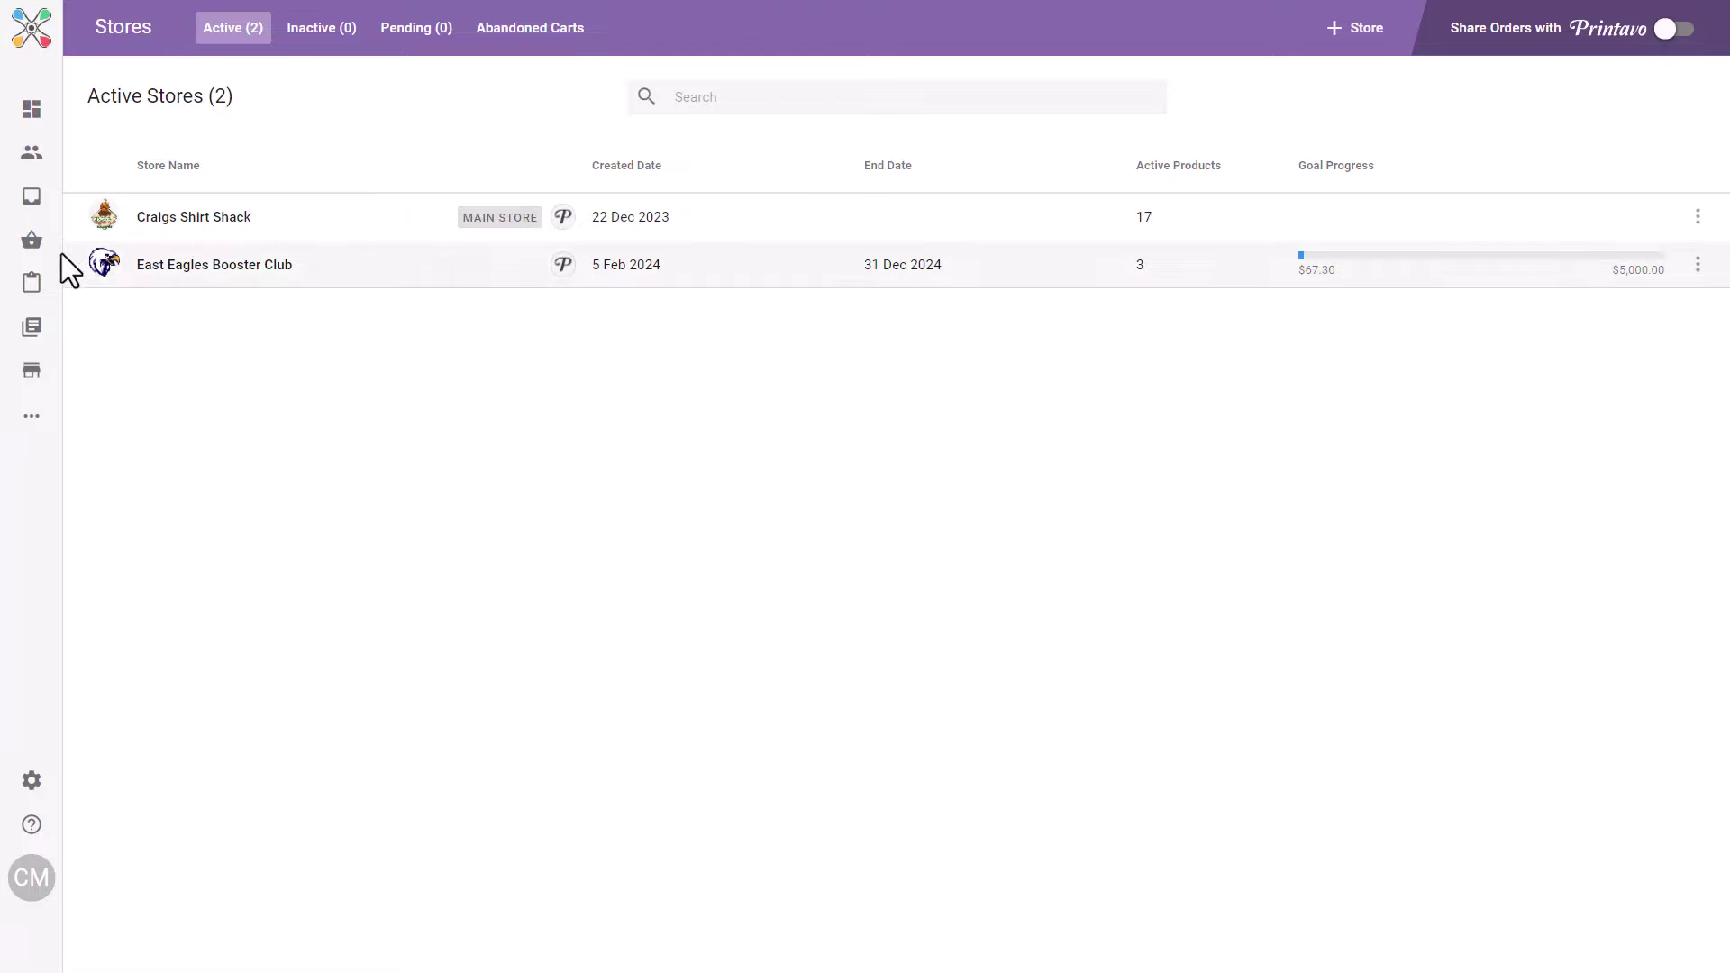
Open the InkSoft orders list and view the details of the newest East Eagles Booster Club order.
mouse_move(54, 236)
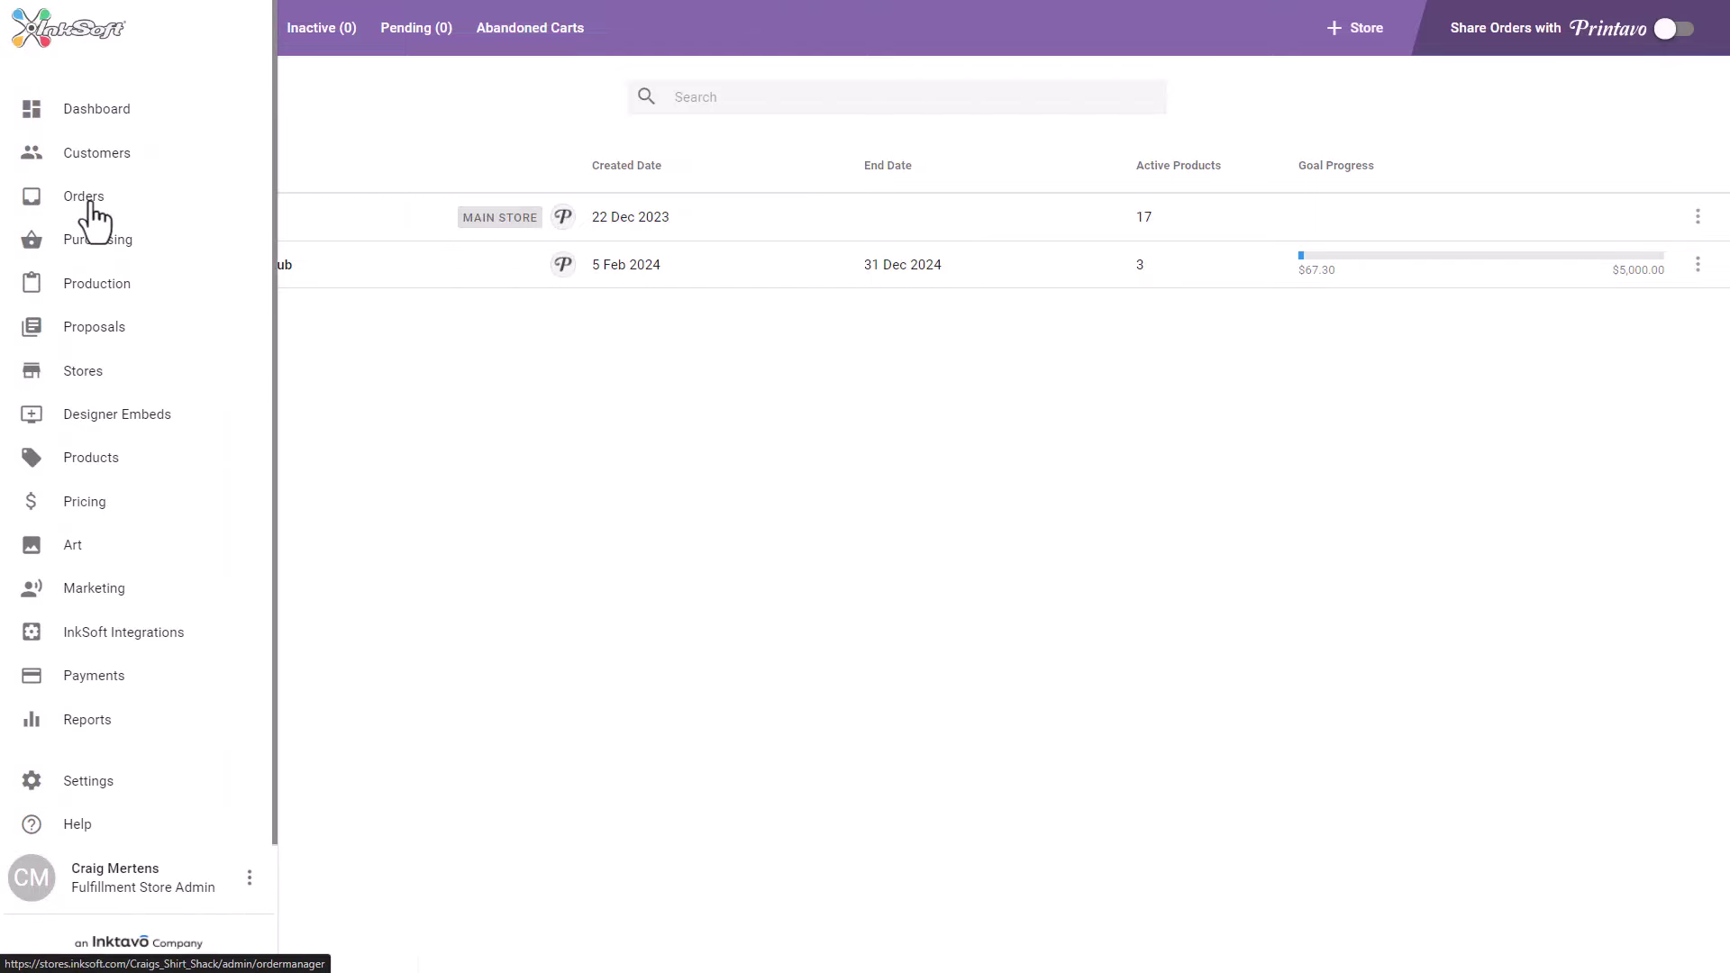
click(91, 204)
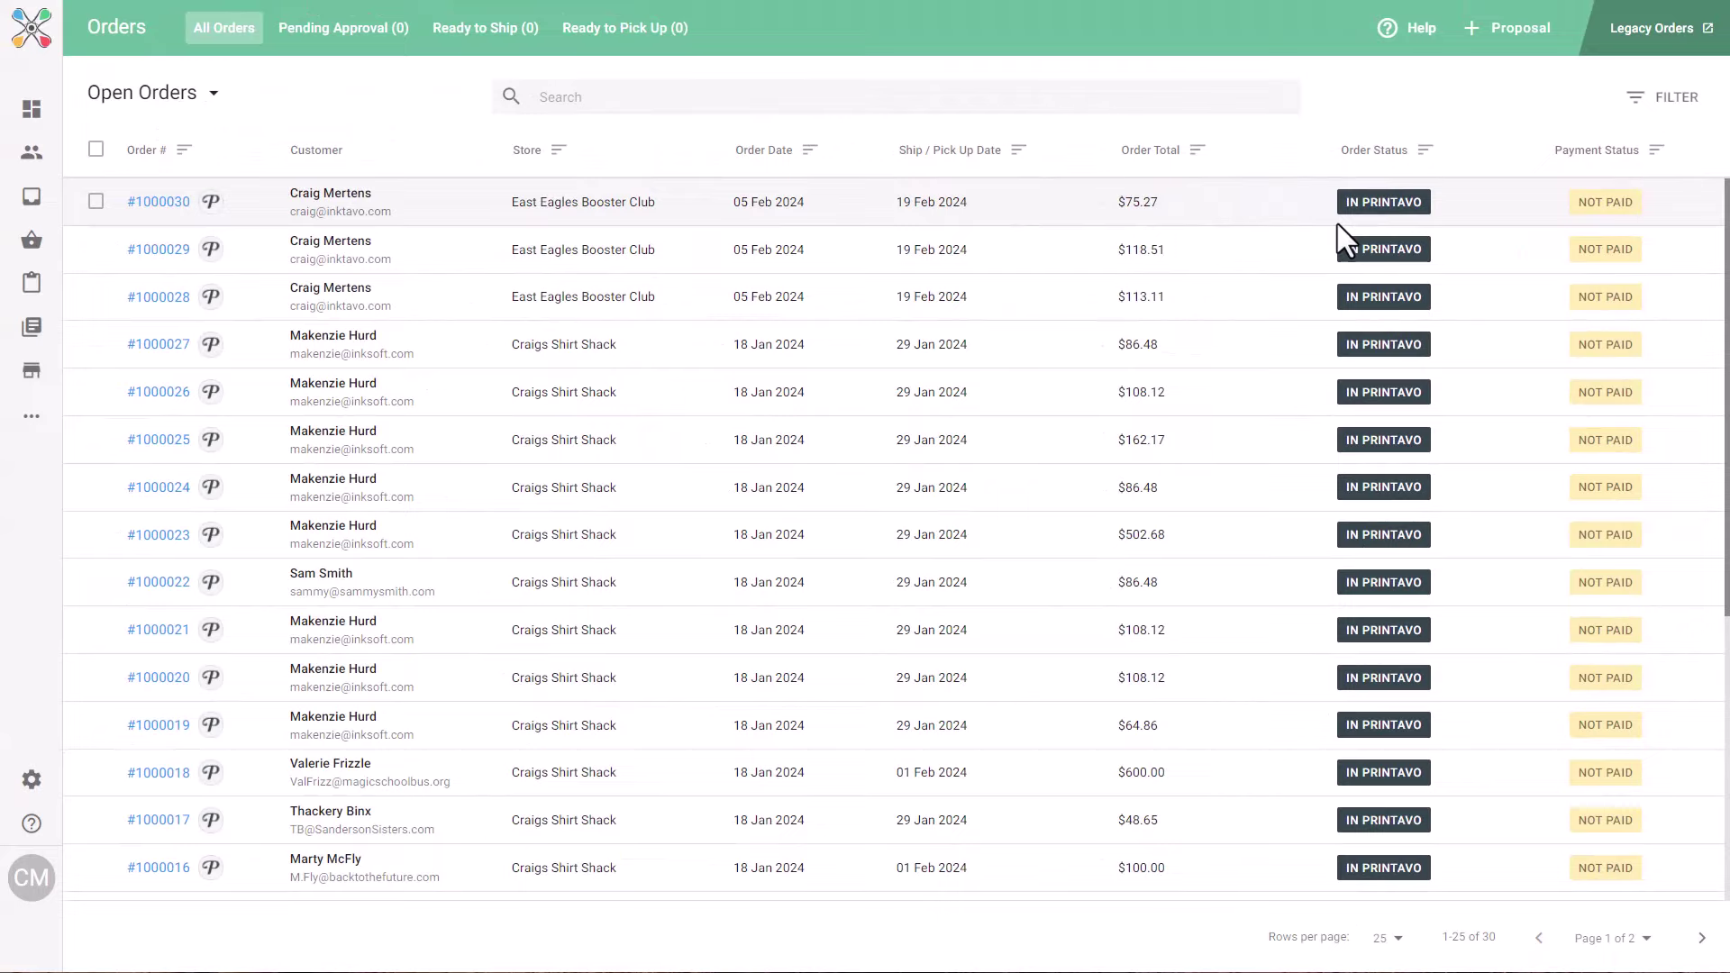
click(1339, 224)
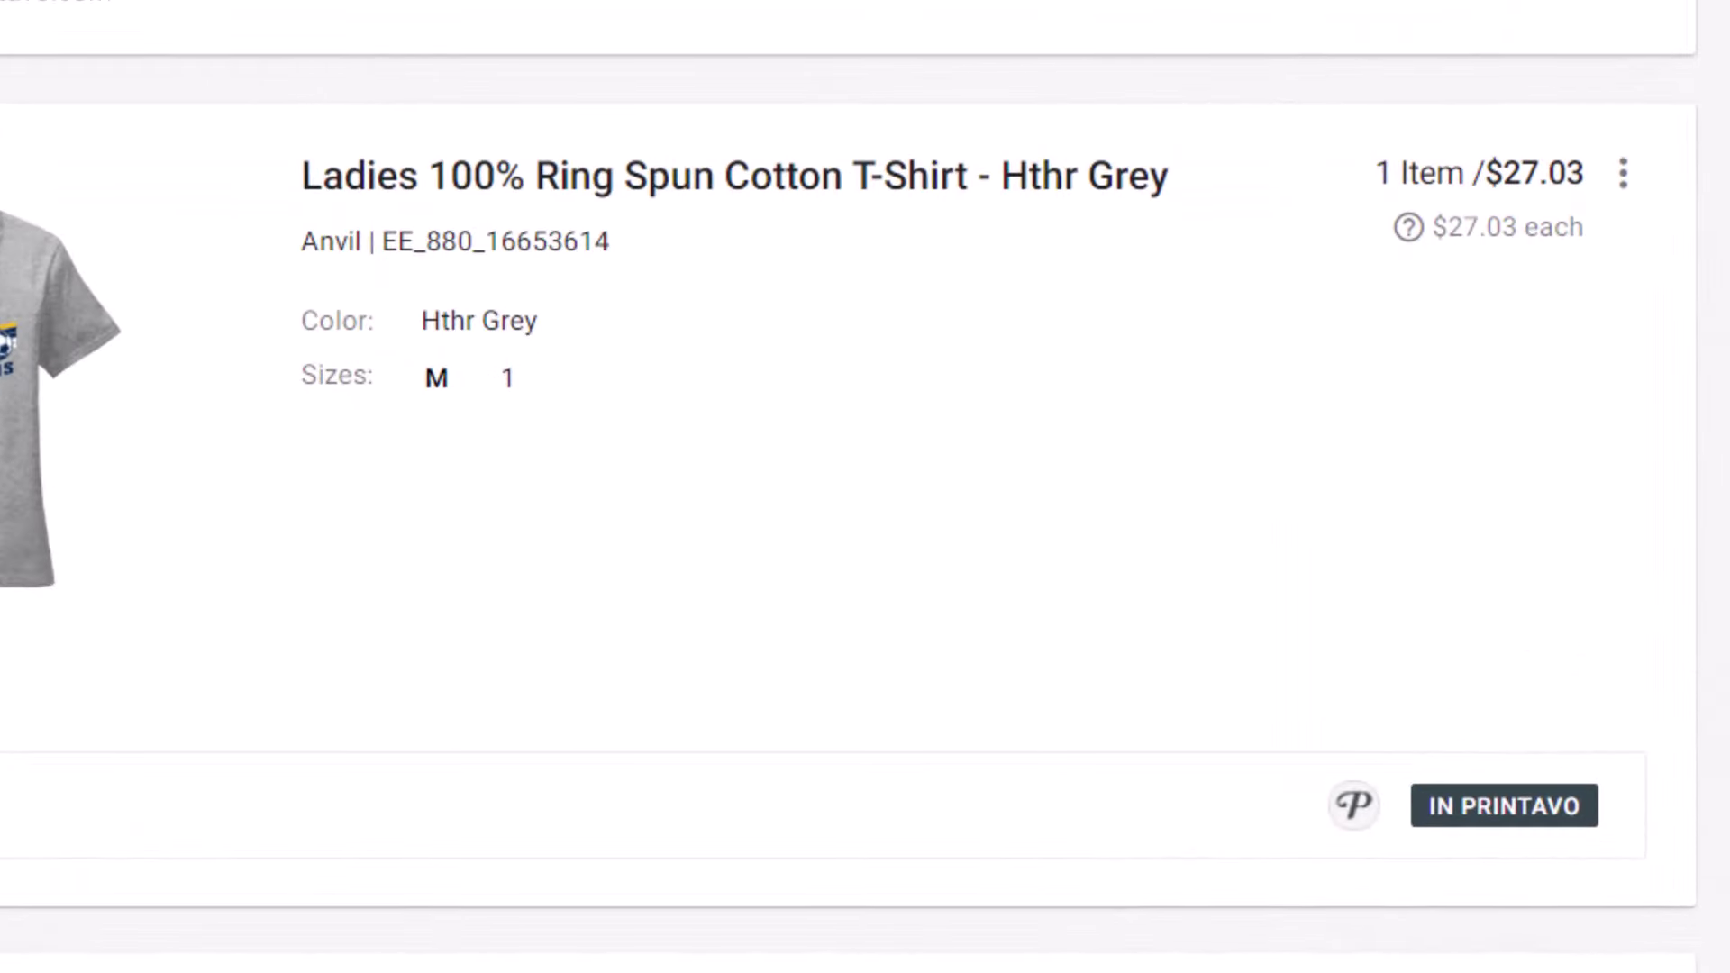
Switch to Printavo and view the storefront of the Rosati's fundraiser merch store.
click(1485, 150)
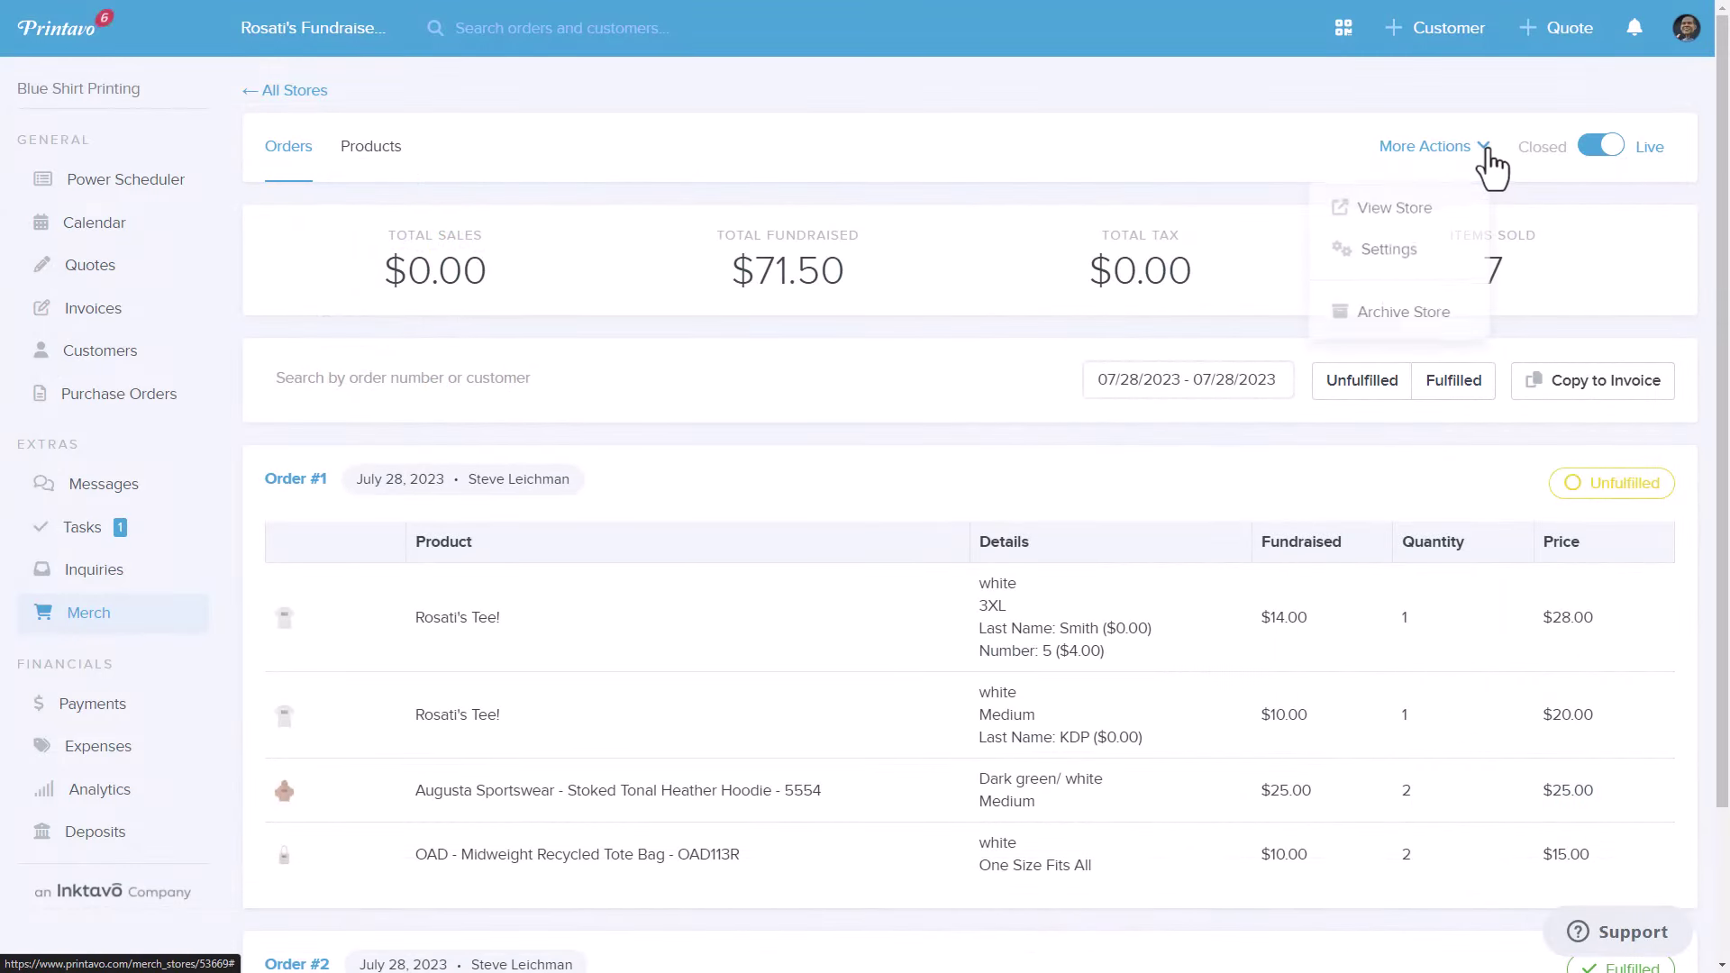
click(1406, 209)
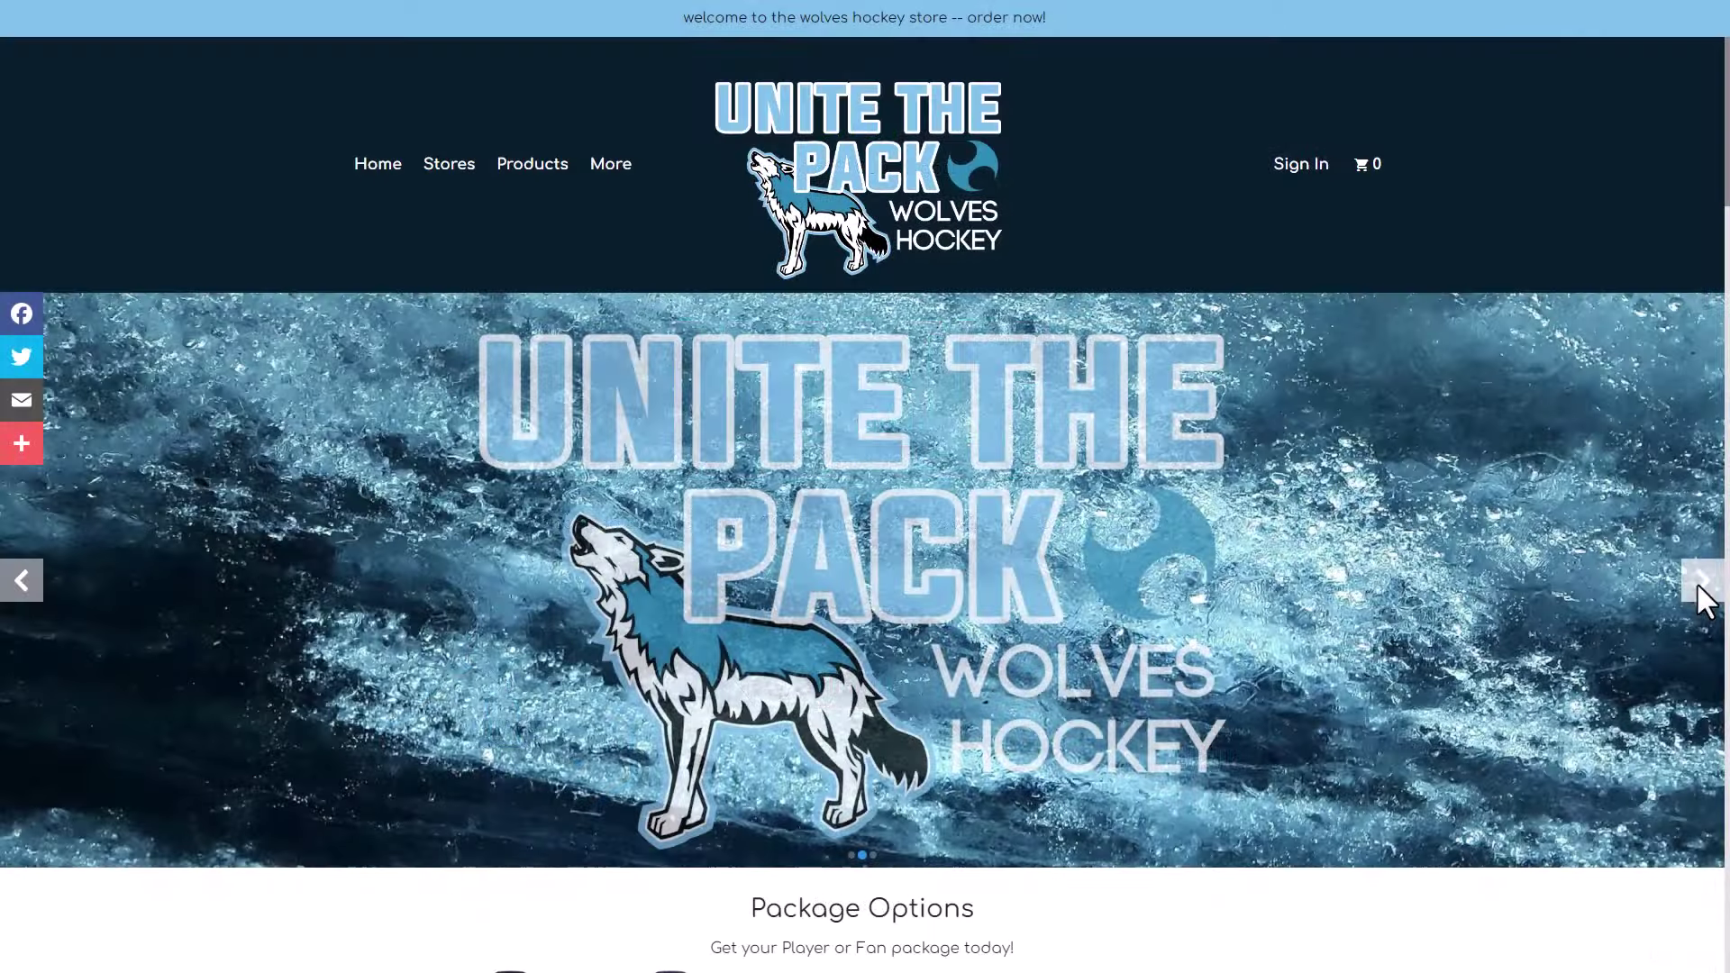
Browse the Wolves Hockey storefront's banner slides and its player and fan package options.
click(1699, 587)
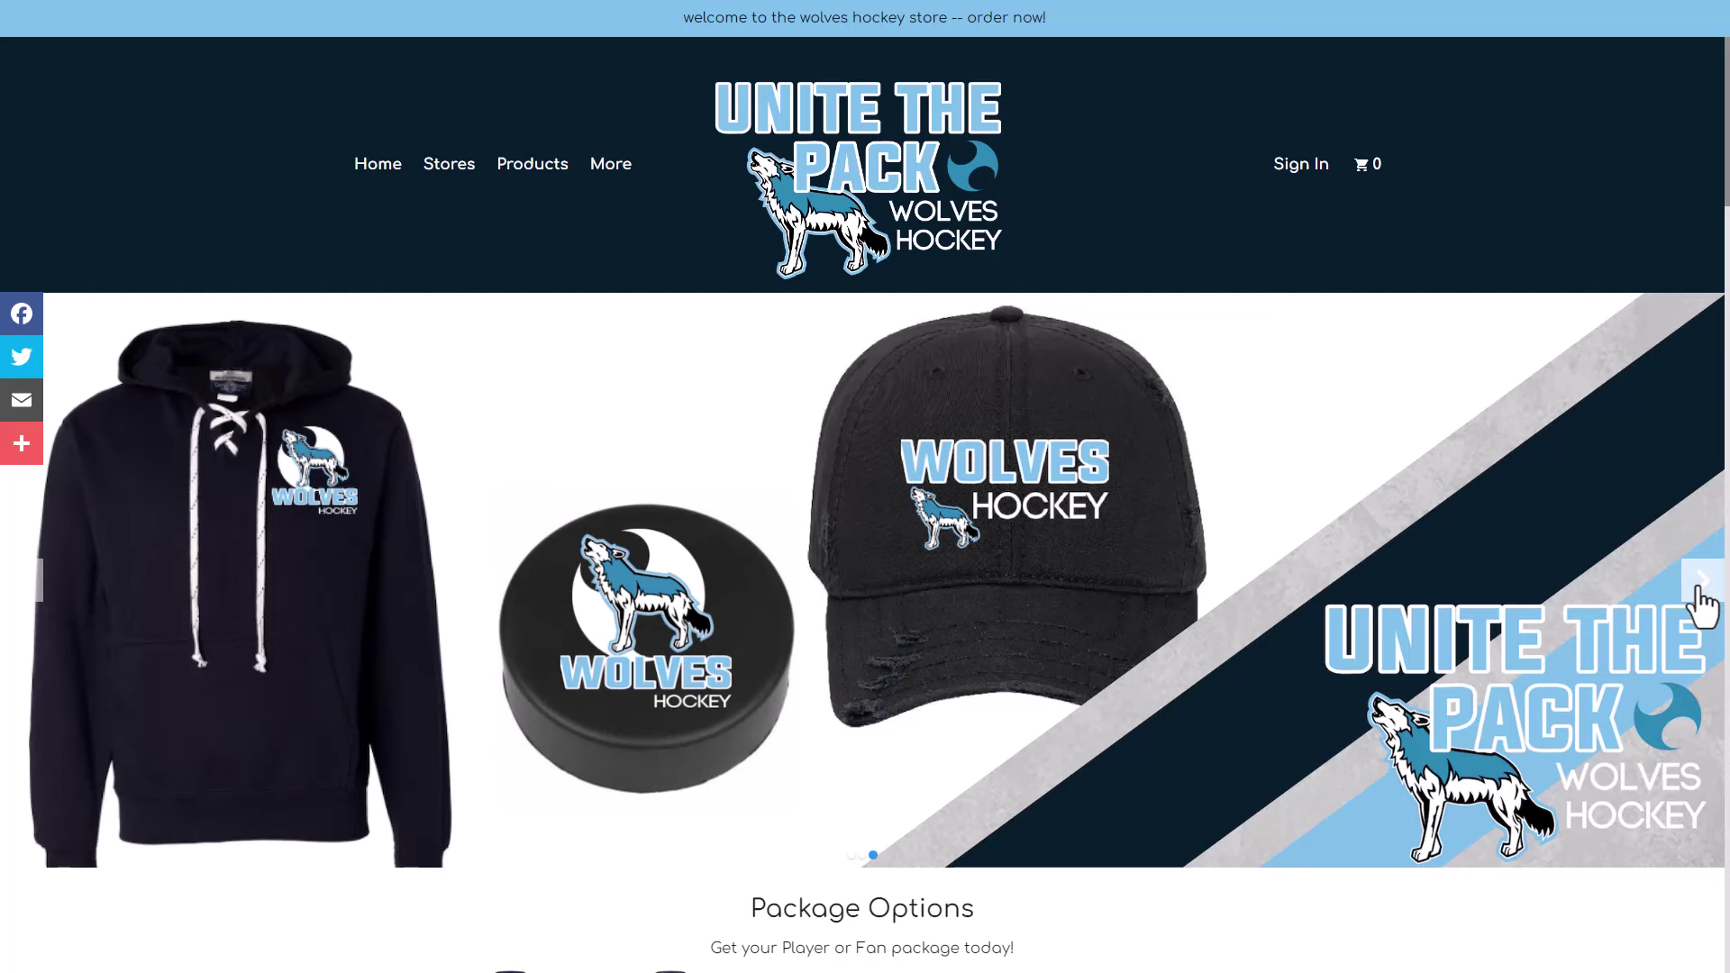
scroll(1717, 378, down, 7)
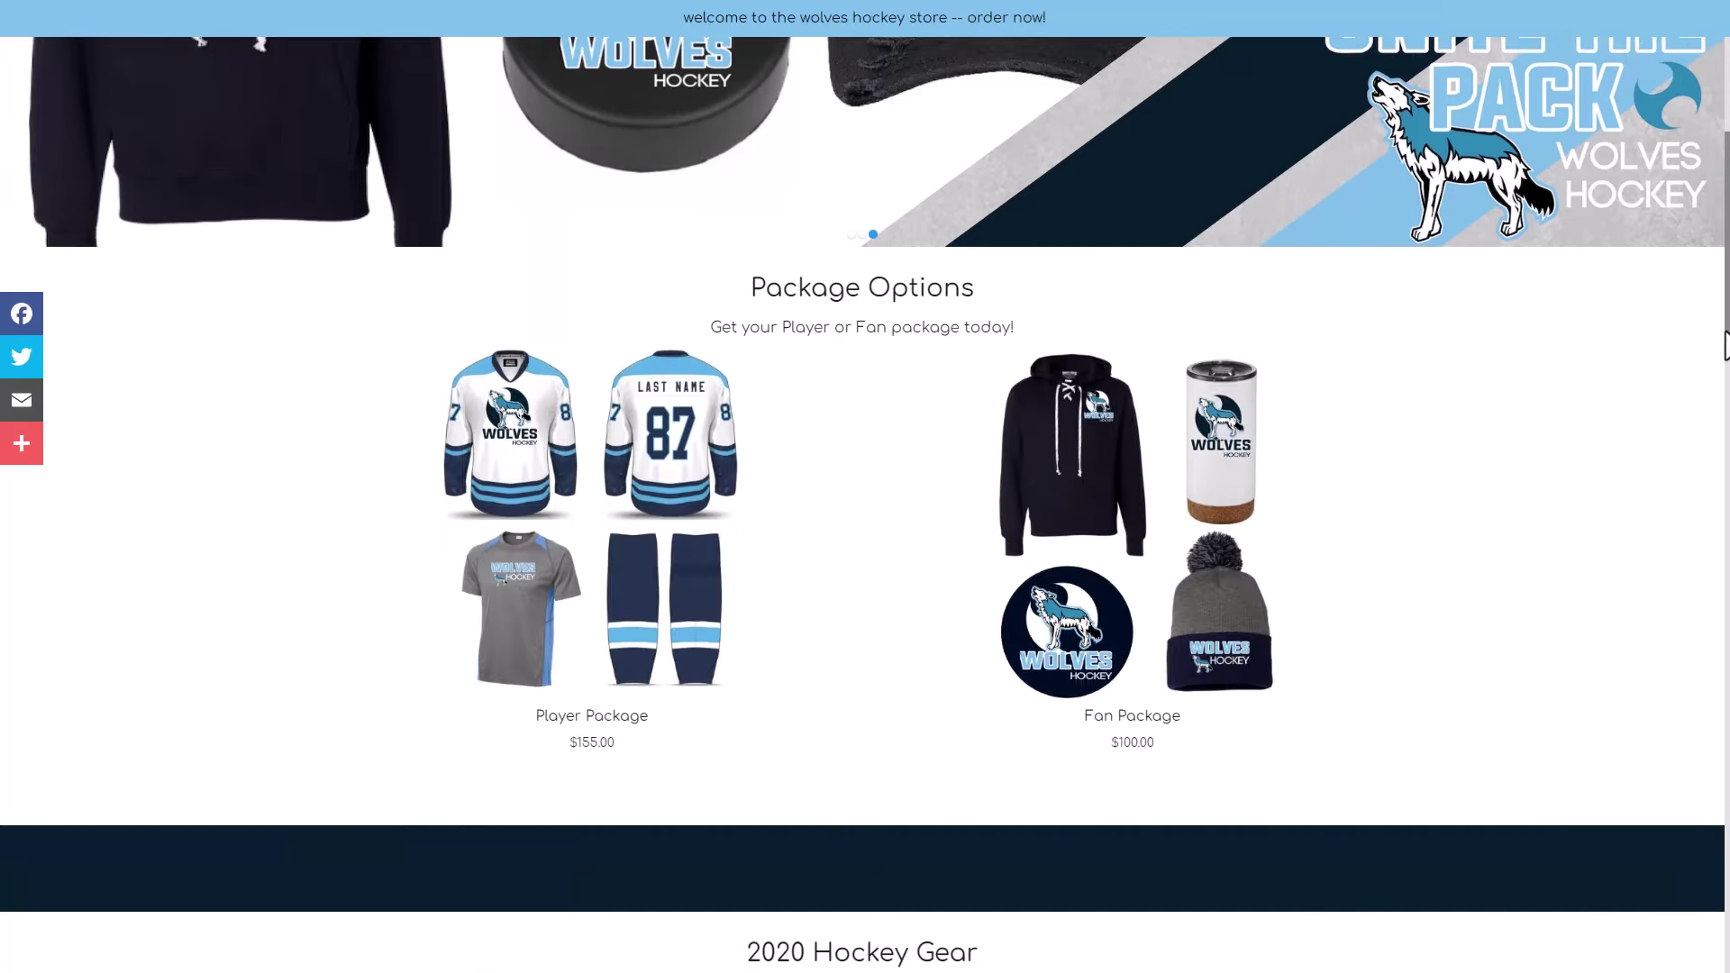
drag(1726, 345, 1726, 394)
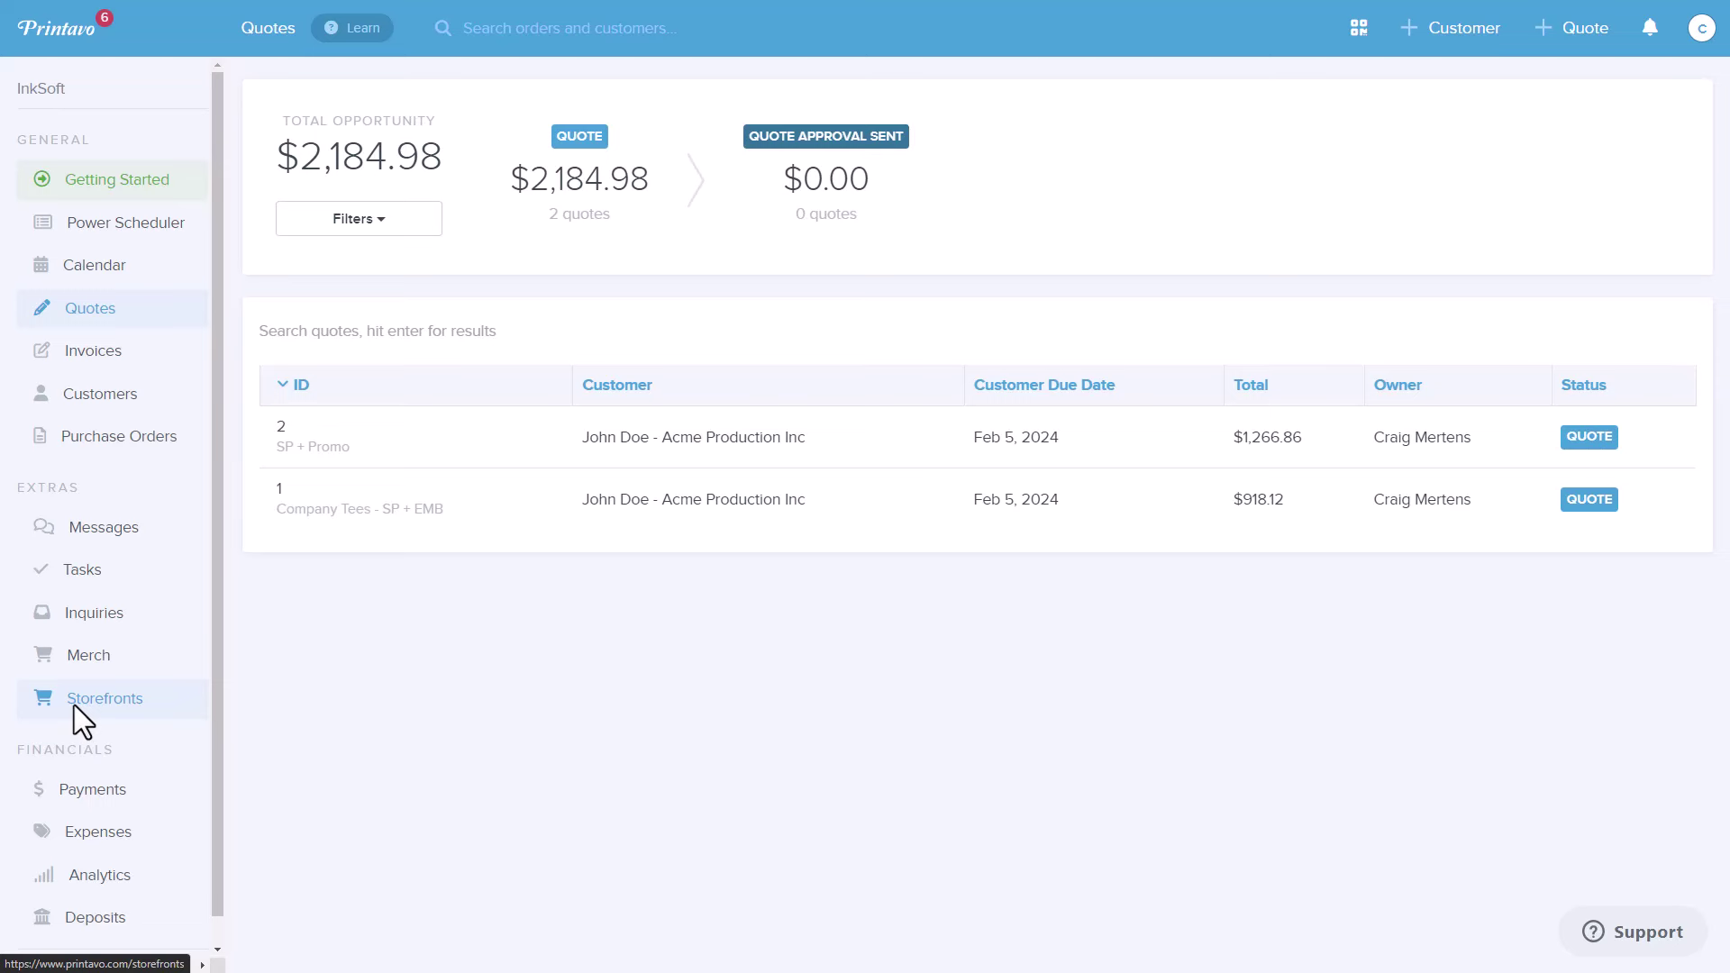
Switch to Printavo and open the Craigs Shirt Shack store from the storefronts to list its new orders.
click(76, 710)
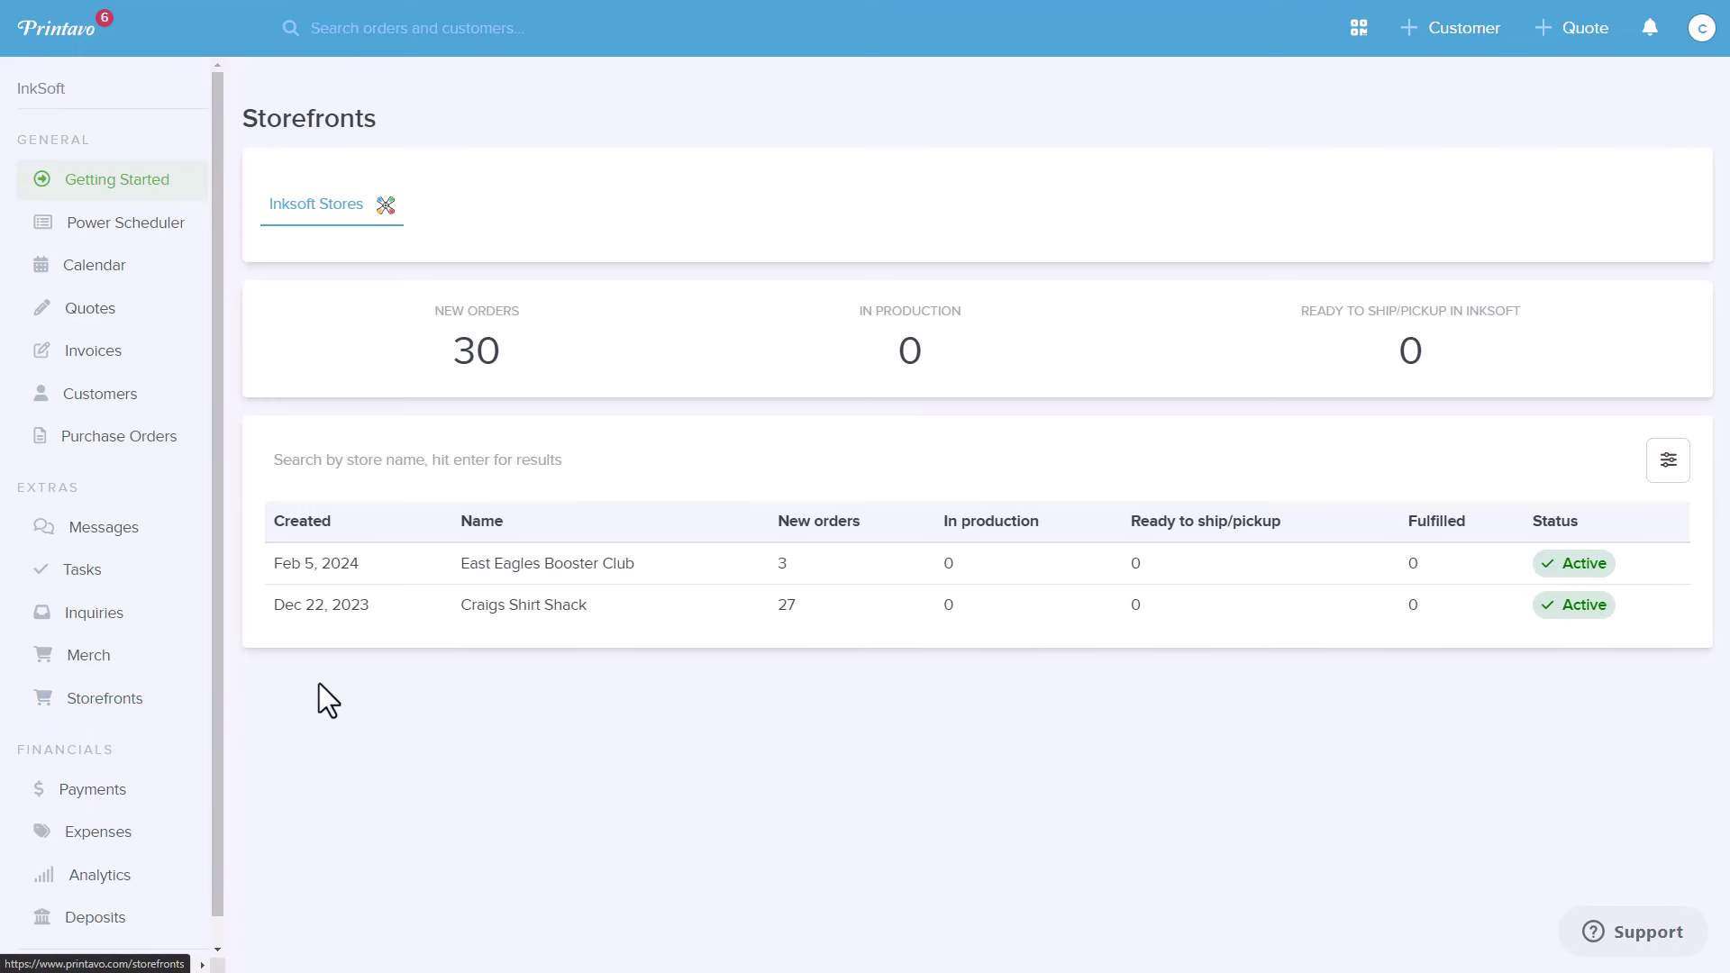
click(353, 622)
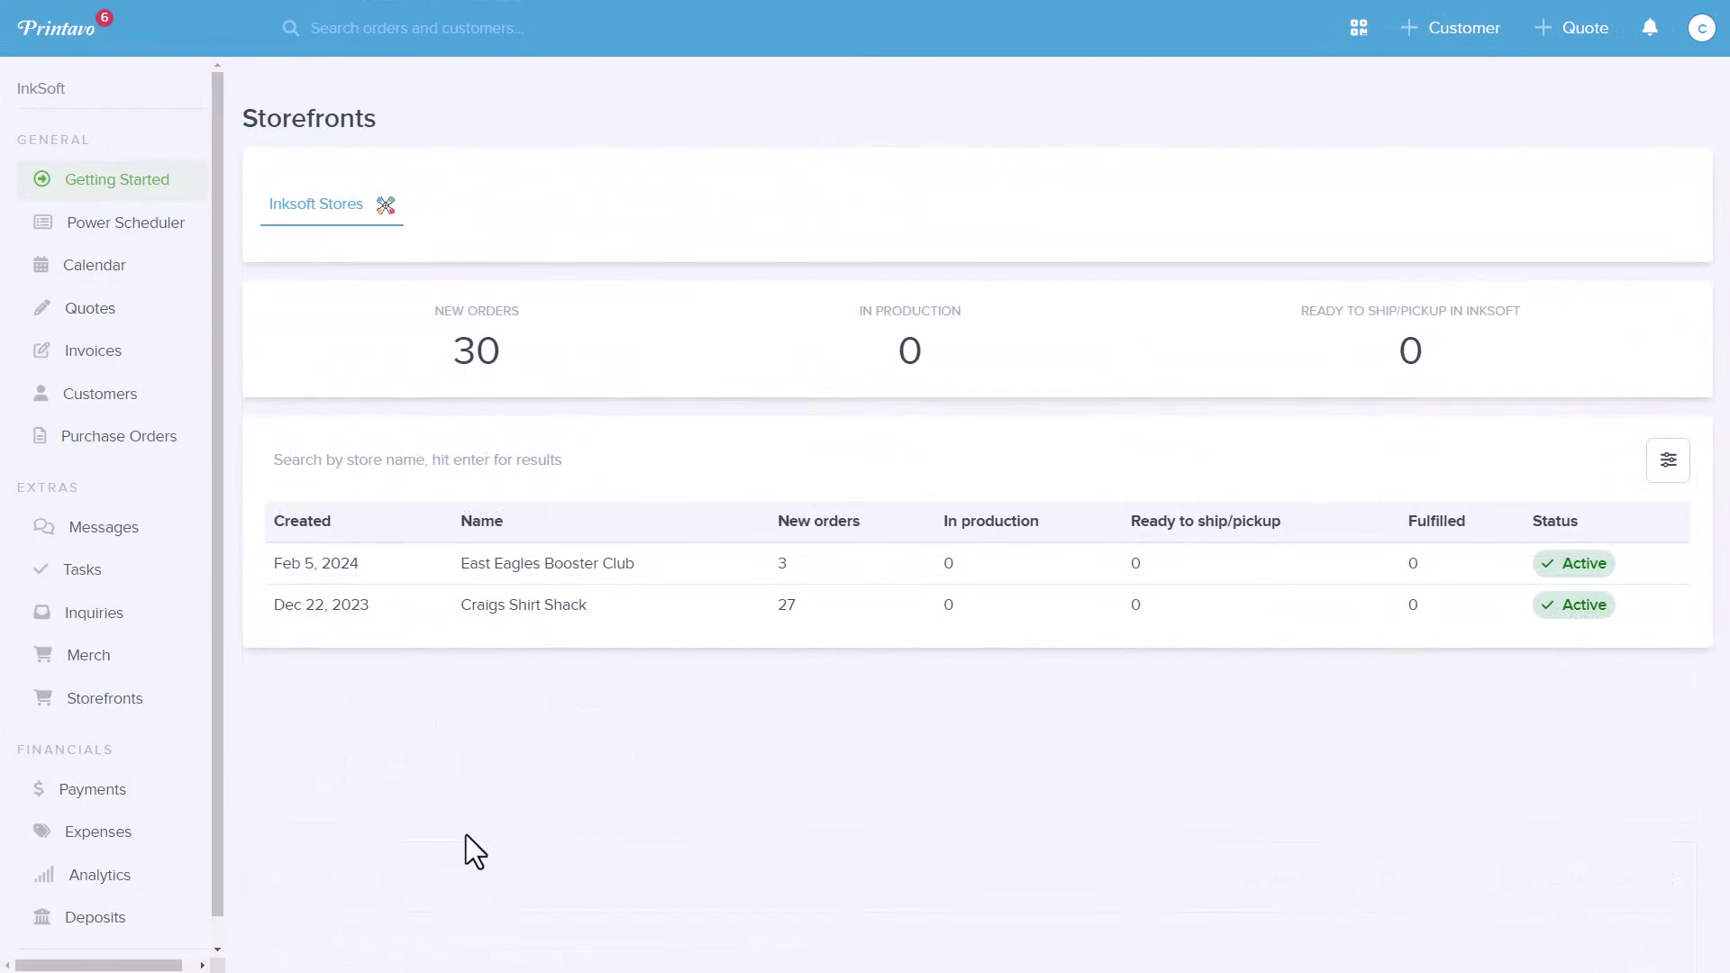
click(537, 605)
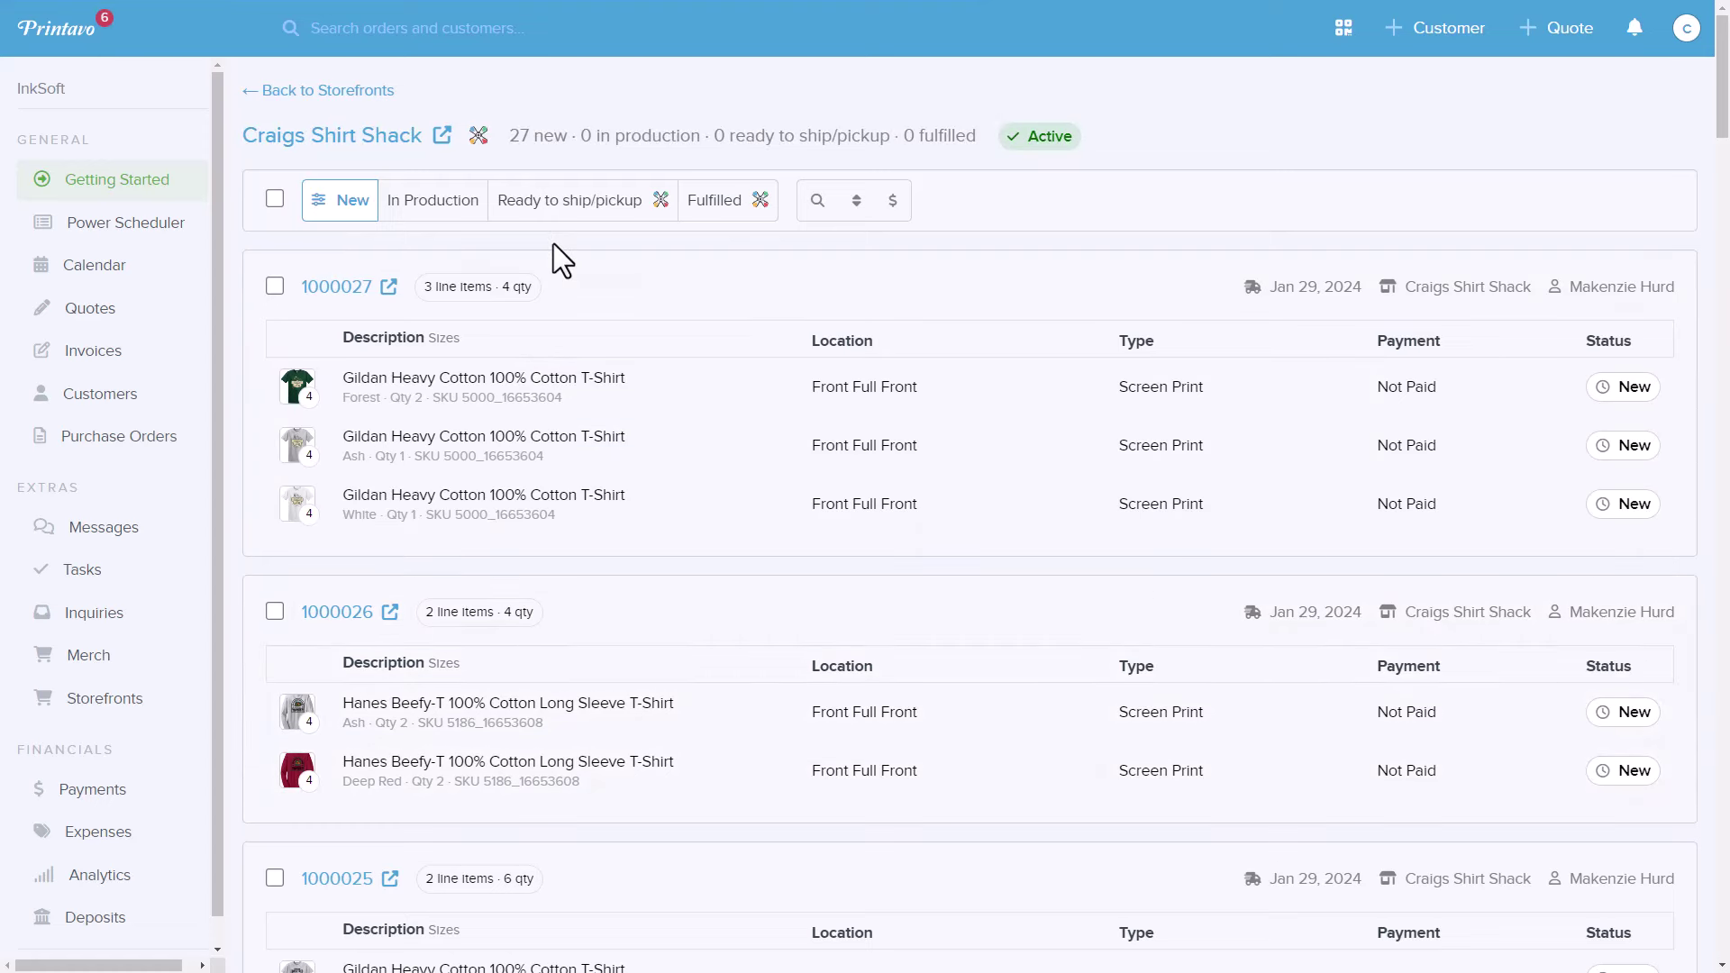
click(811, 215)
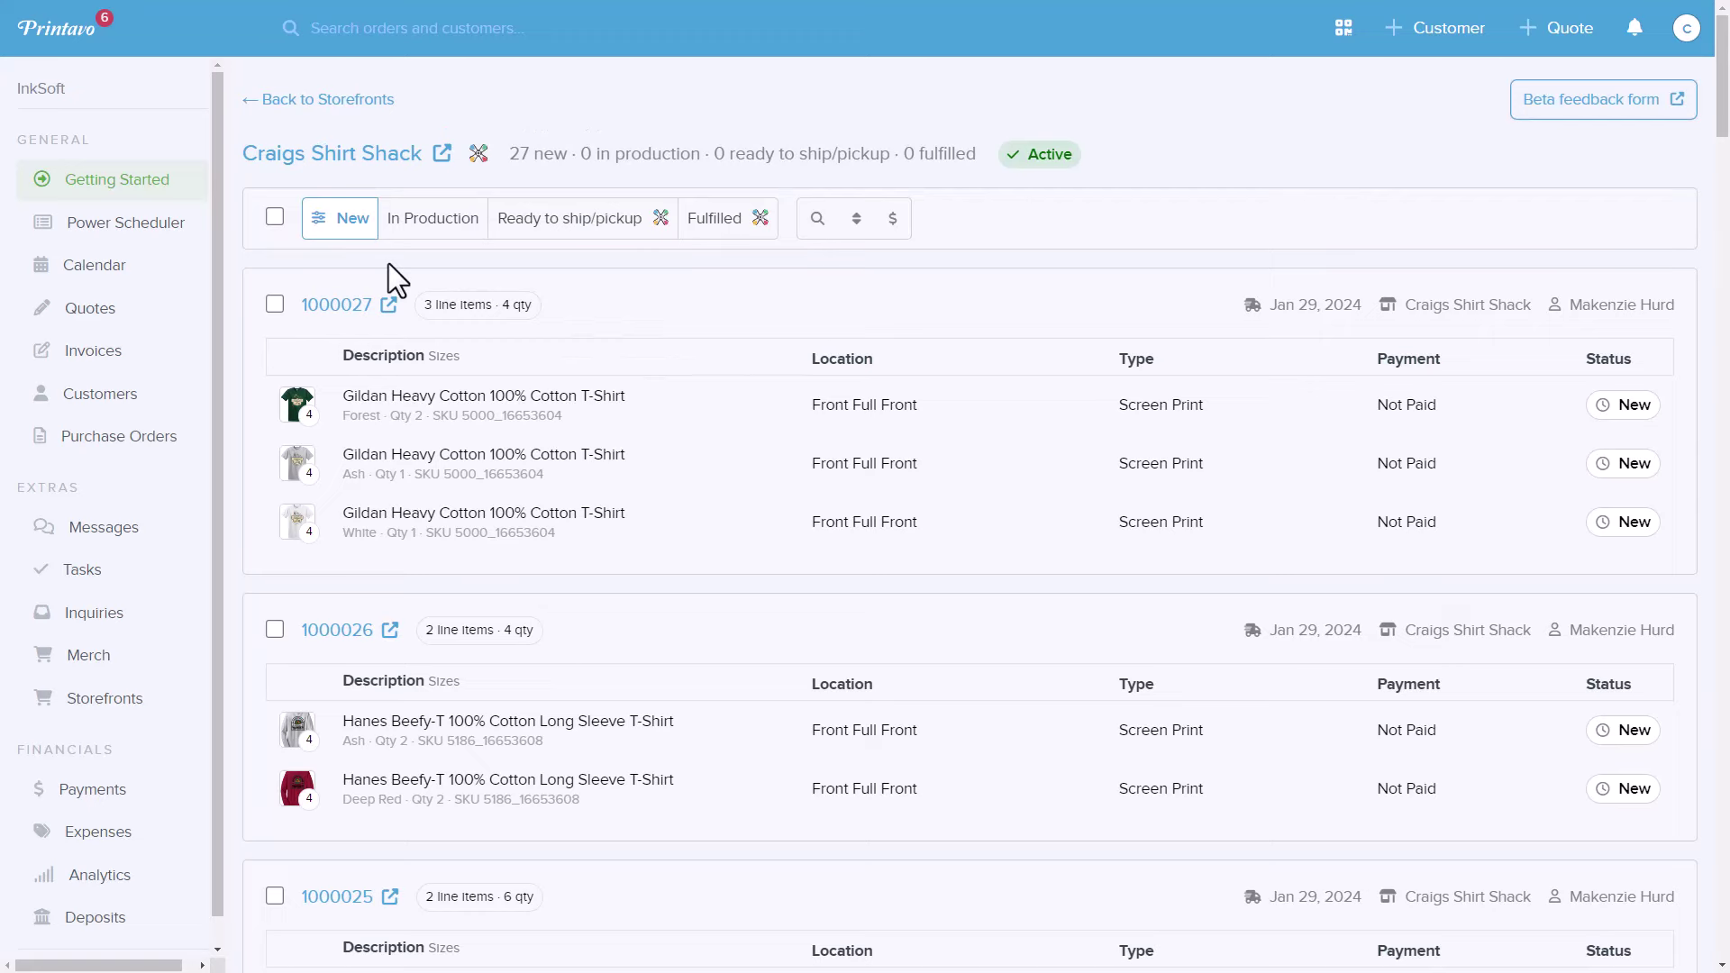
Select the first three new orders in the Craigs Shirt Shack store.
click(275, 305)
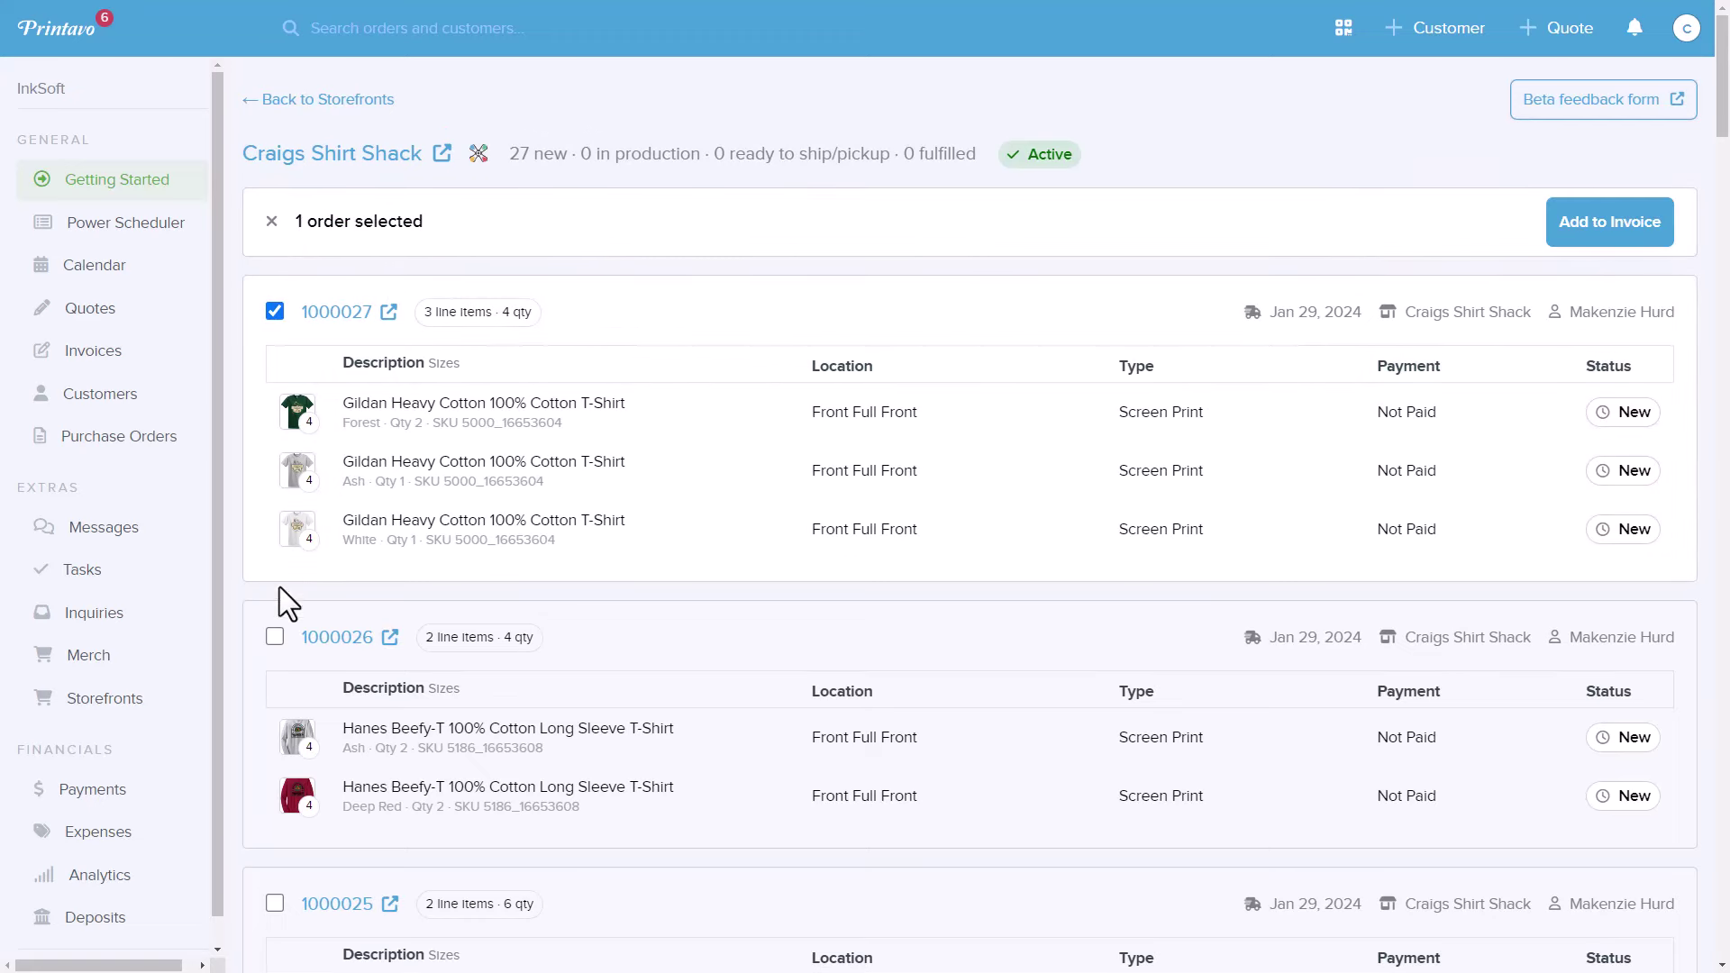
click(275, 637)
scroll(277, 642, down, 1)
scroll(280, 645, down, 2)
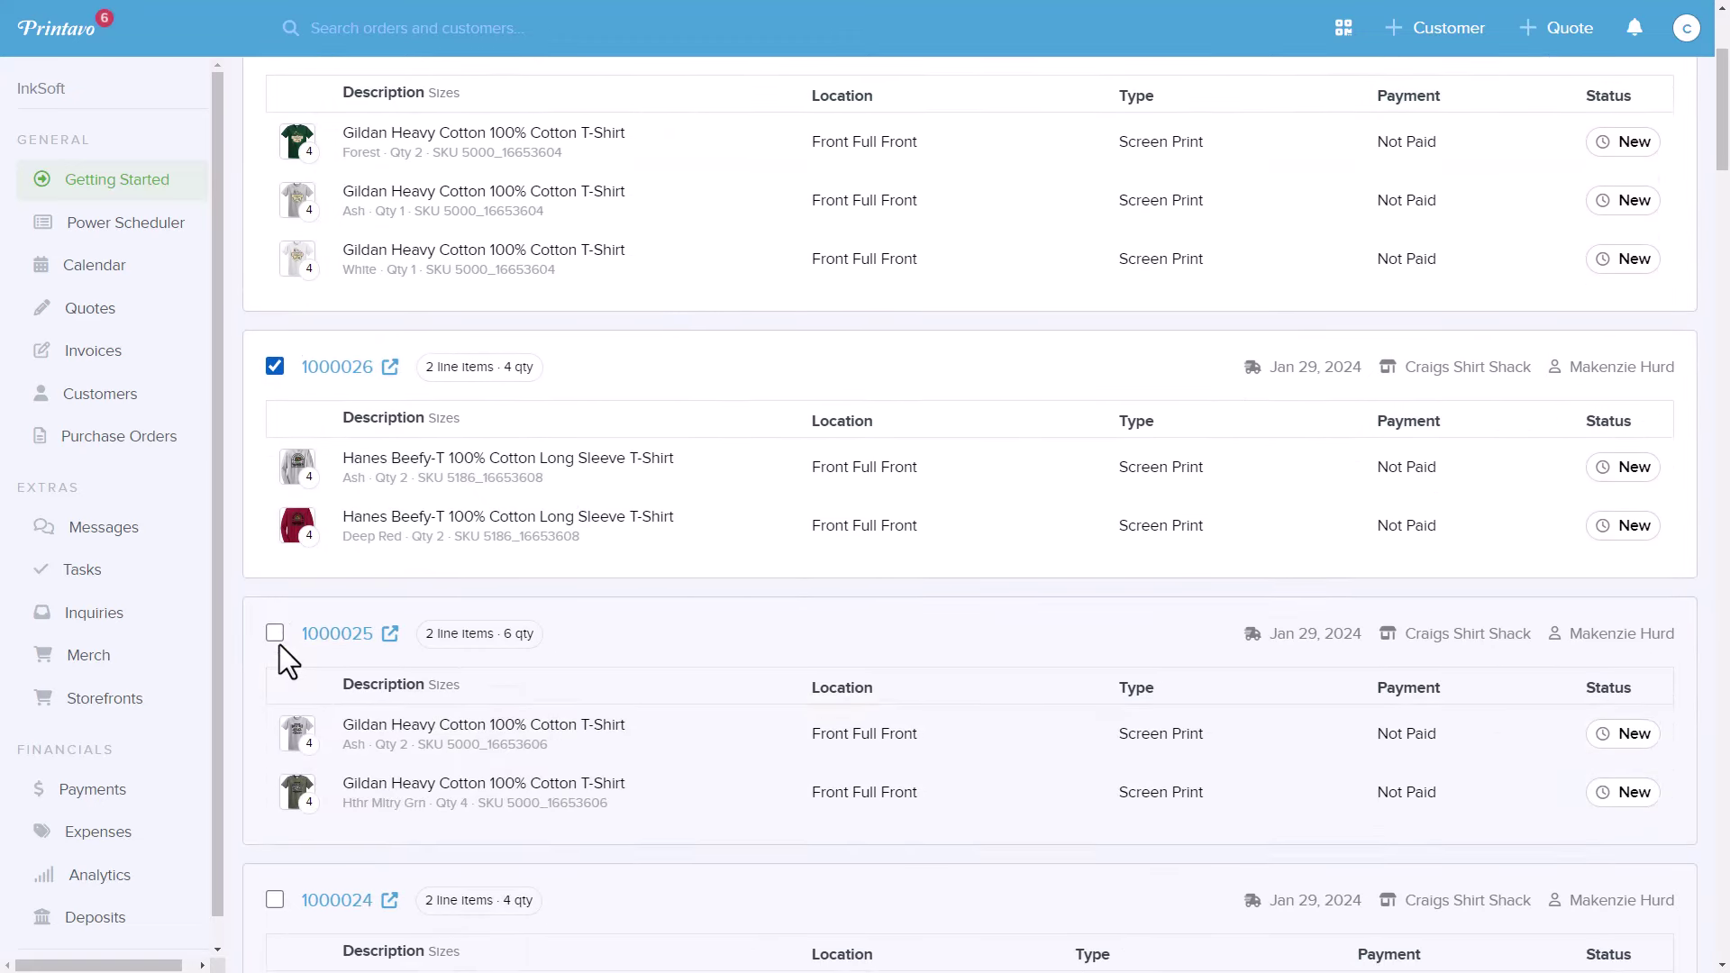
scroll(557, 672, up, 3)
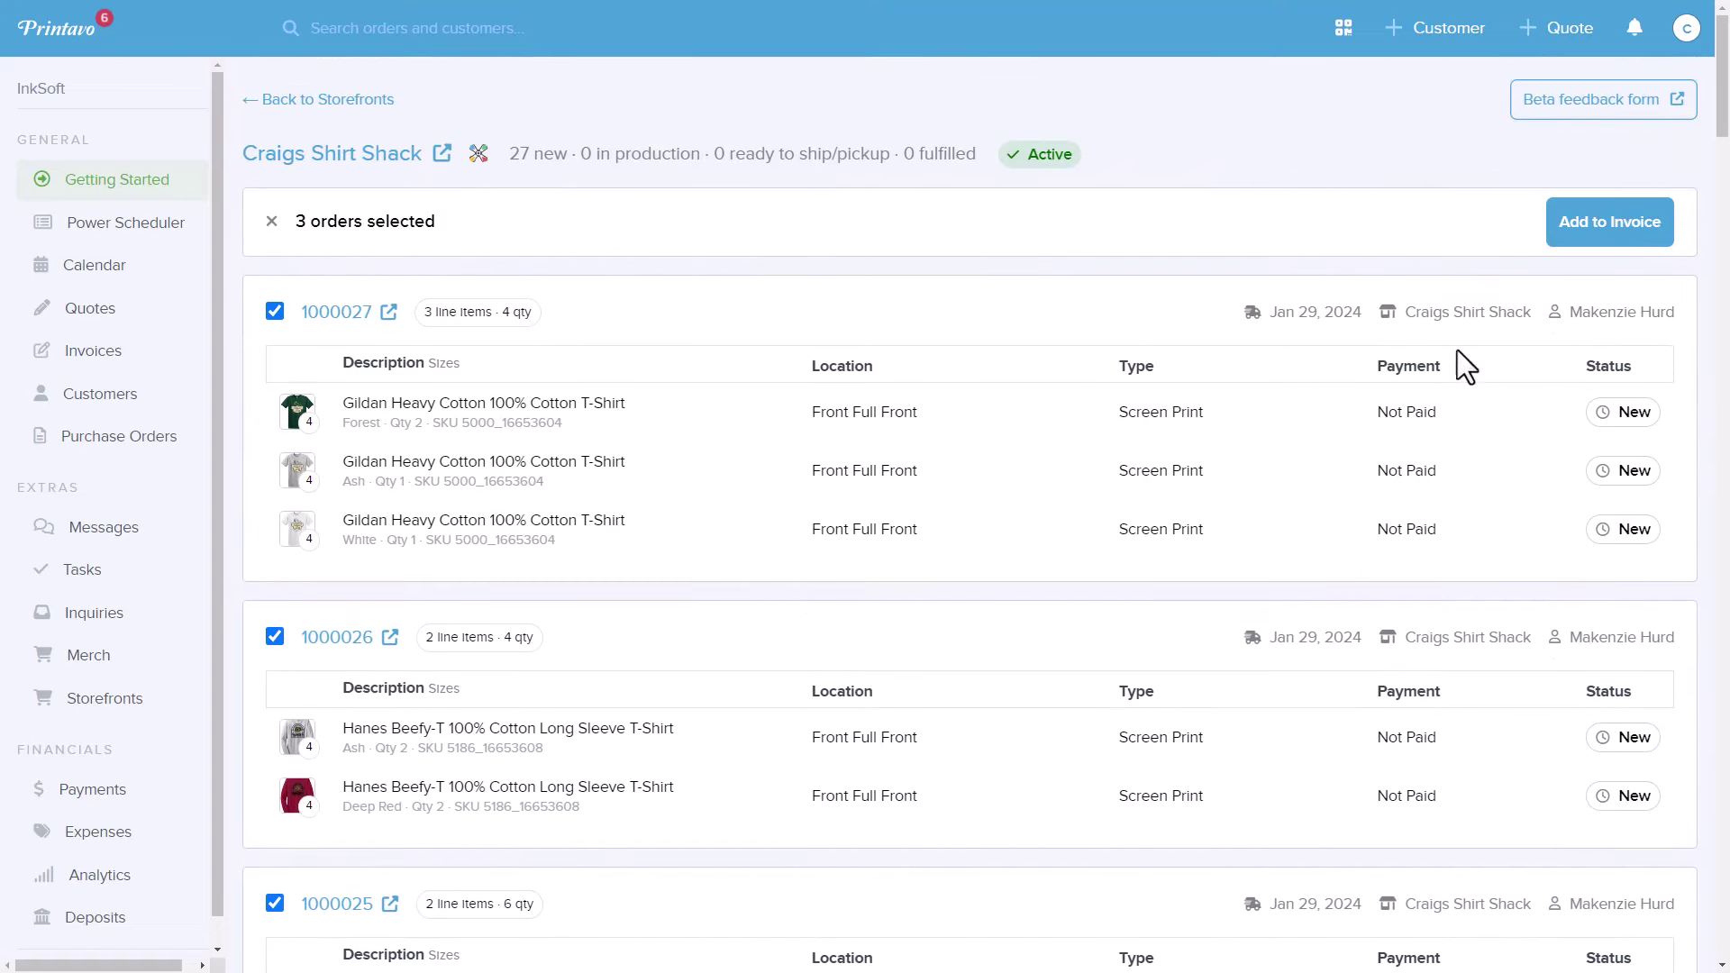
Add the selected orders to a new invoice belonging to the Craig's Shirt Shack customer.
click(1638, 259)
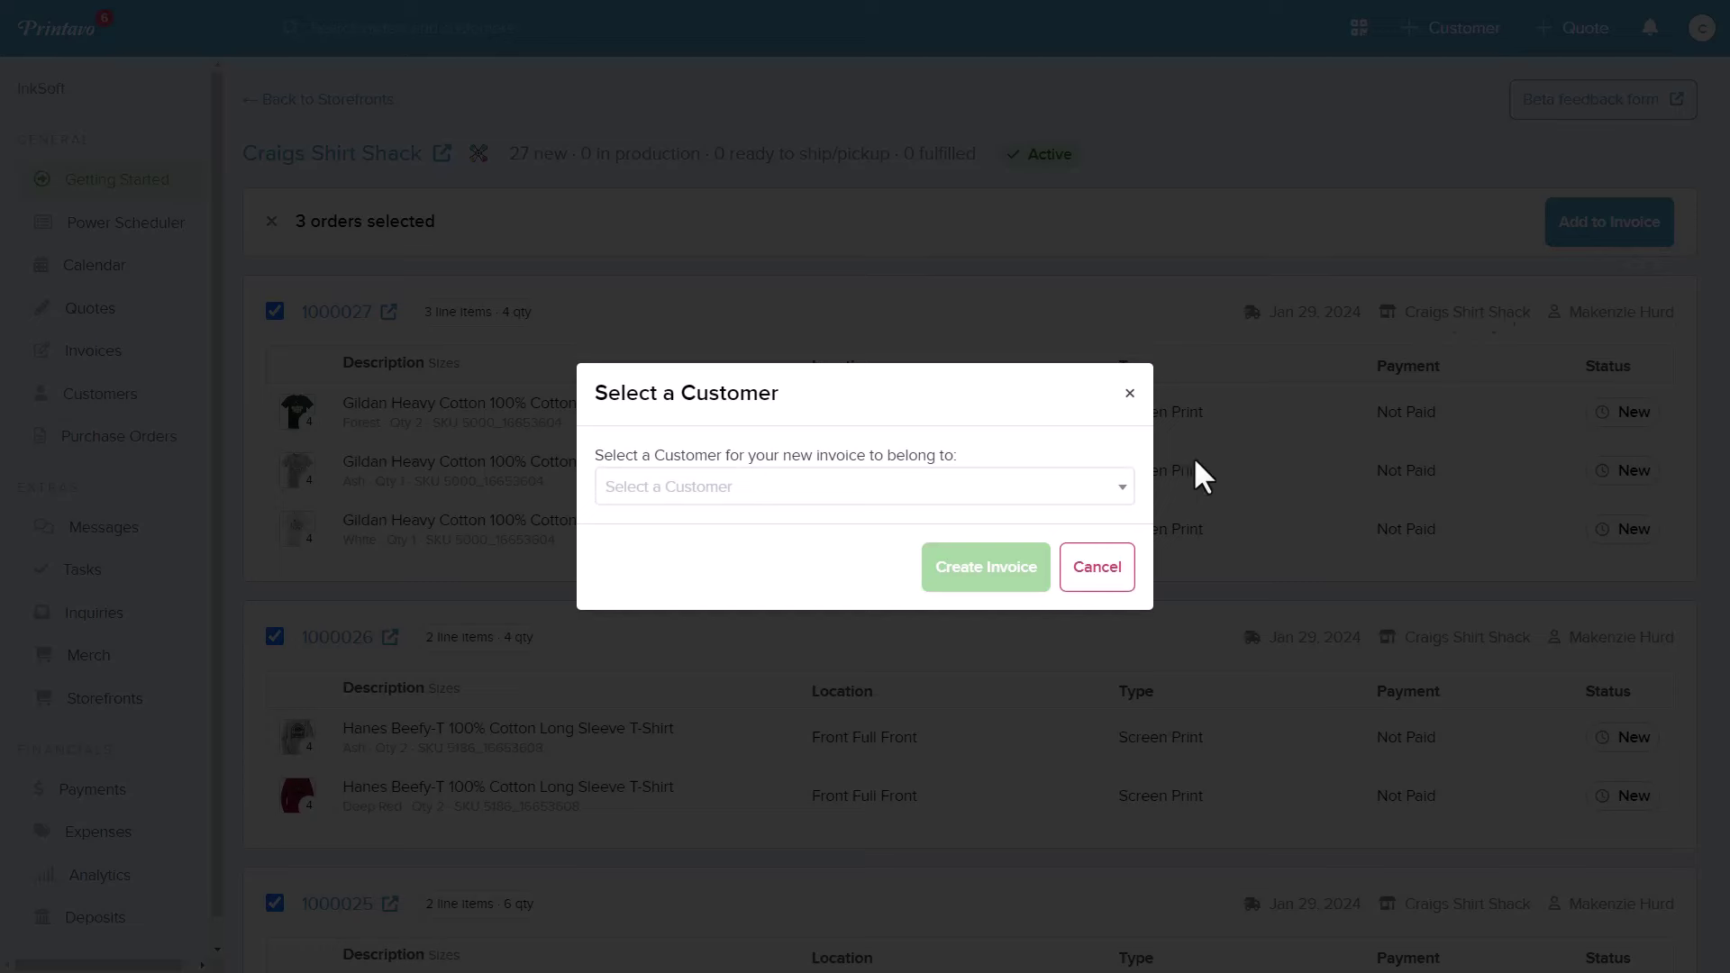
click(1122, 487)
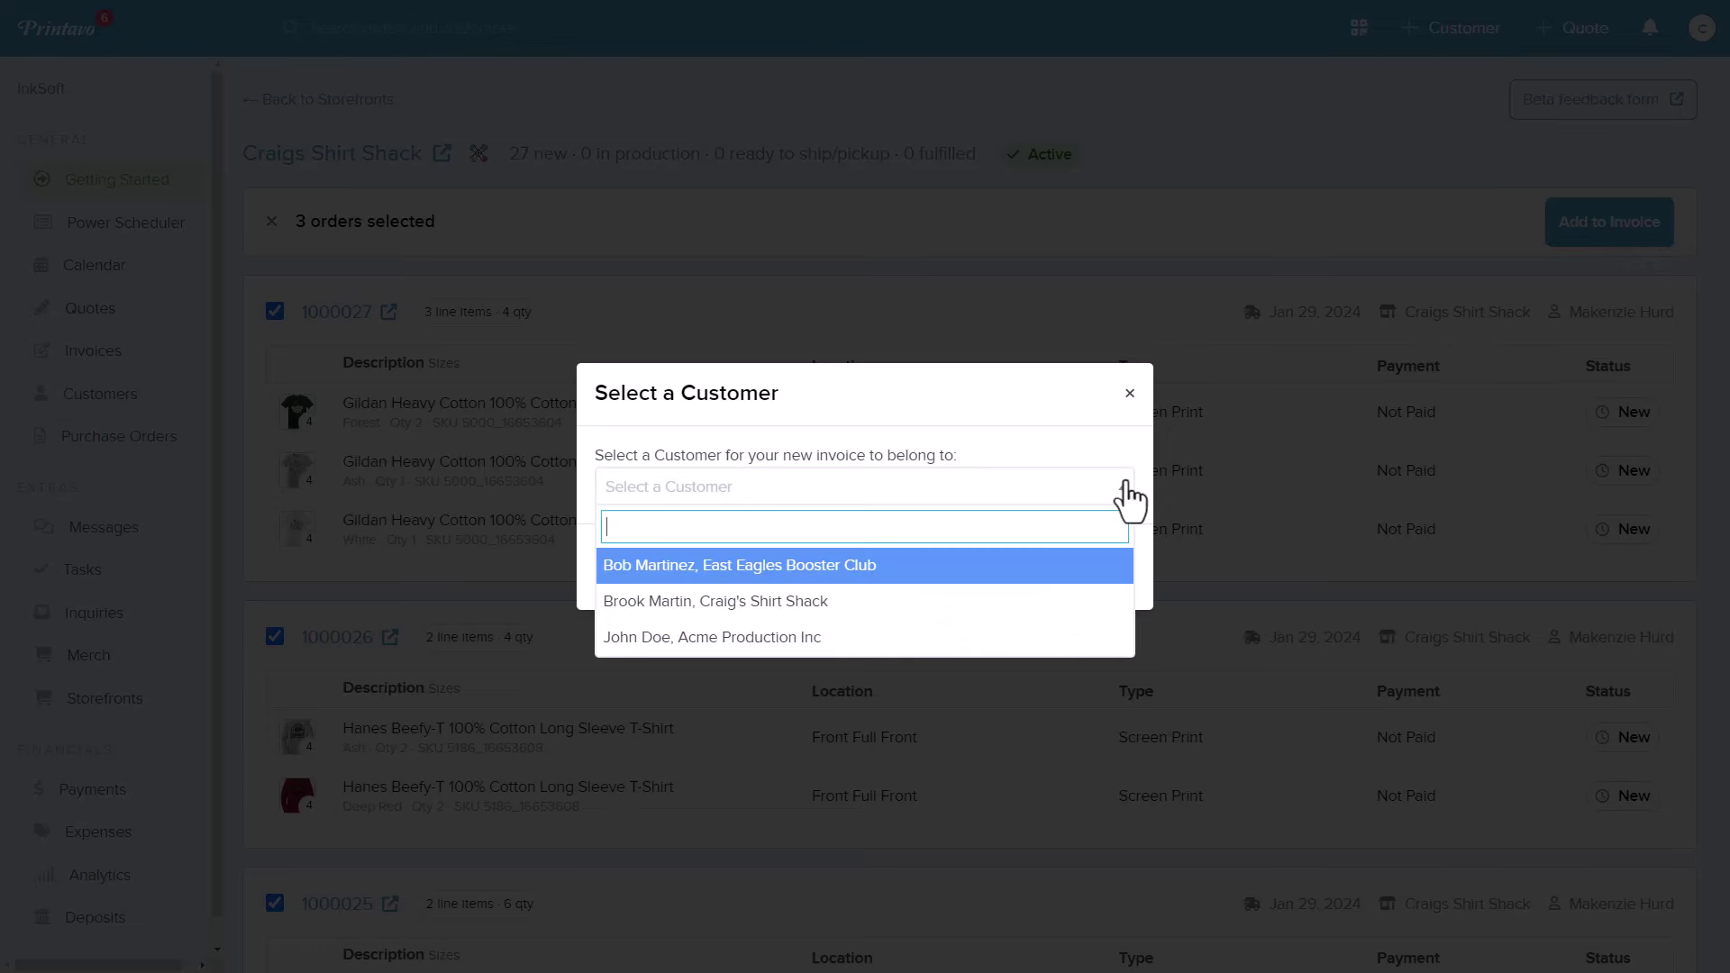
click(728, 601)
click(982, 582)
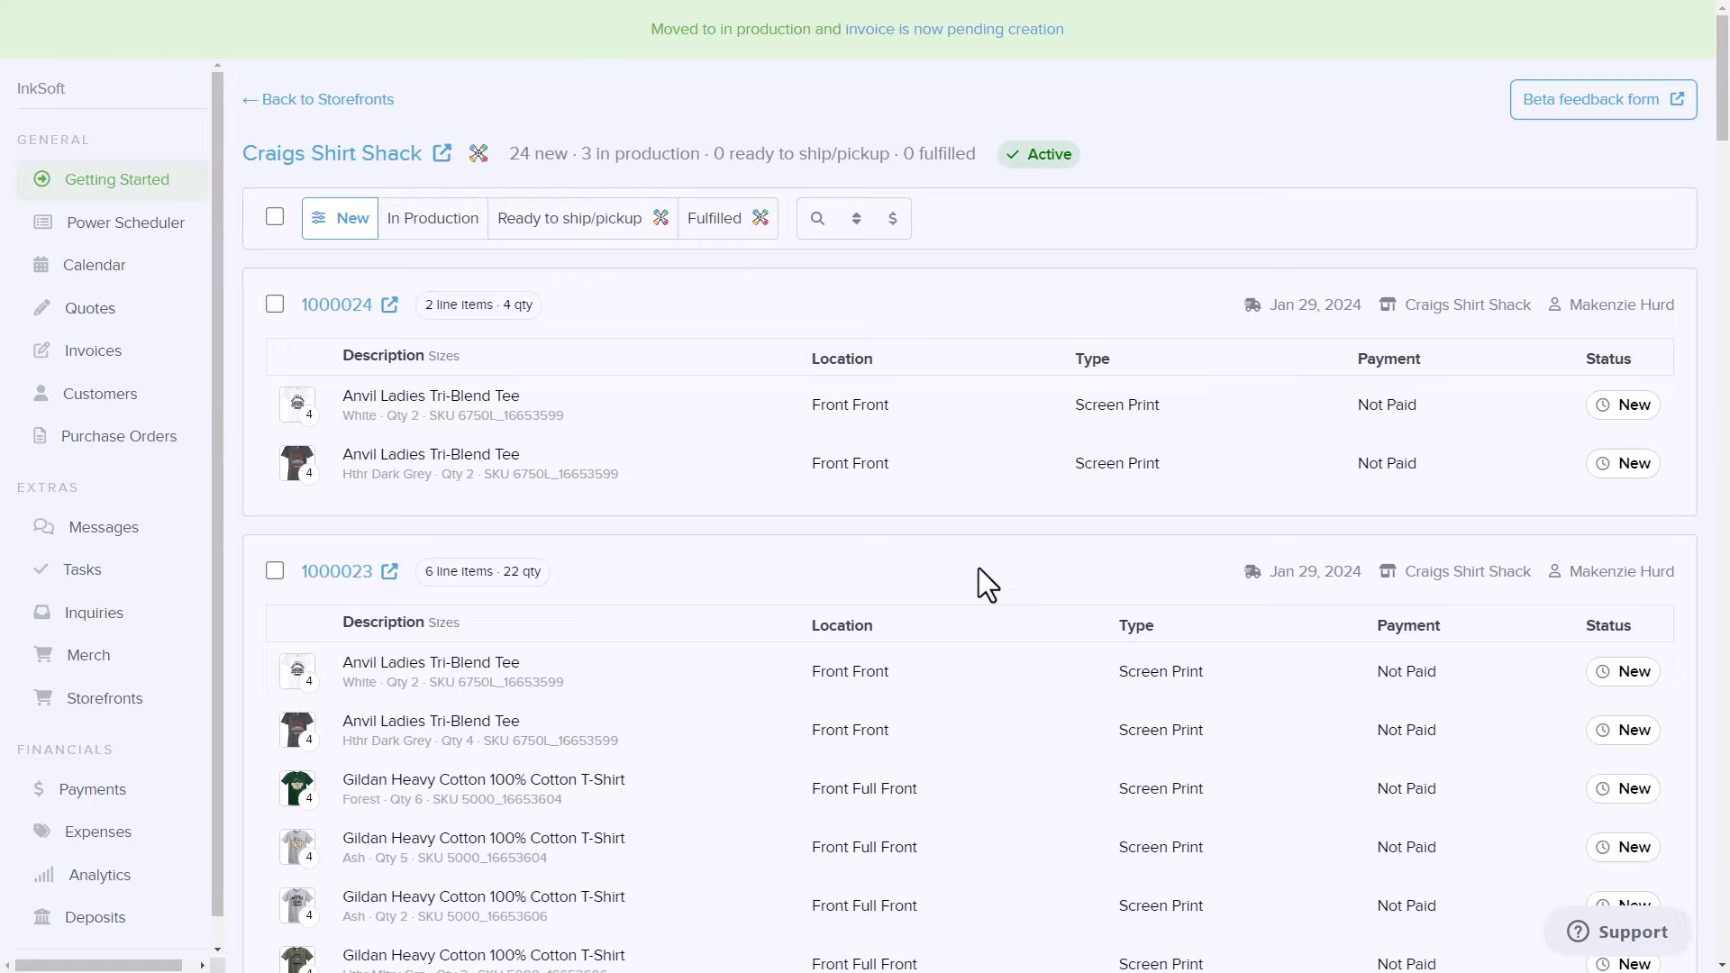
Open the Craig's Shirt Shack invoice and examine its line items, imprint details and the Ash T-shirt's front mockup.
click(94, 350)
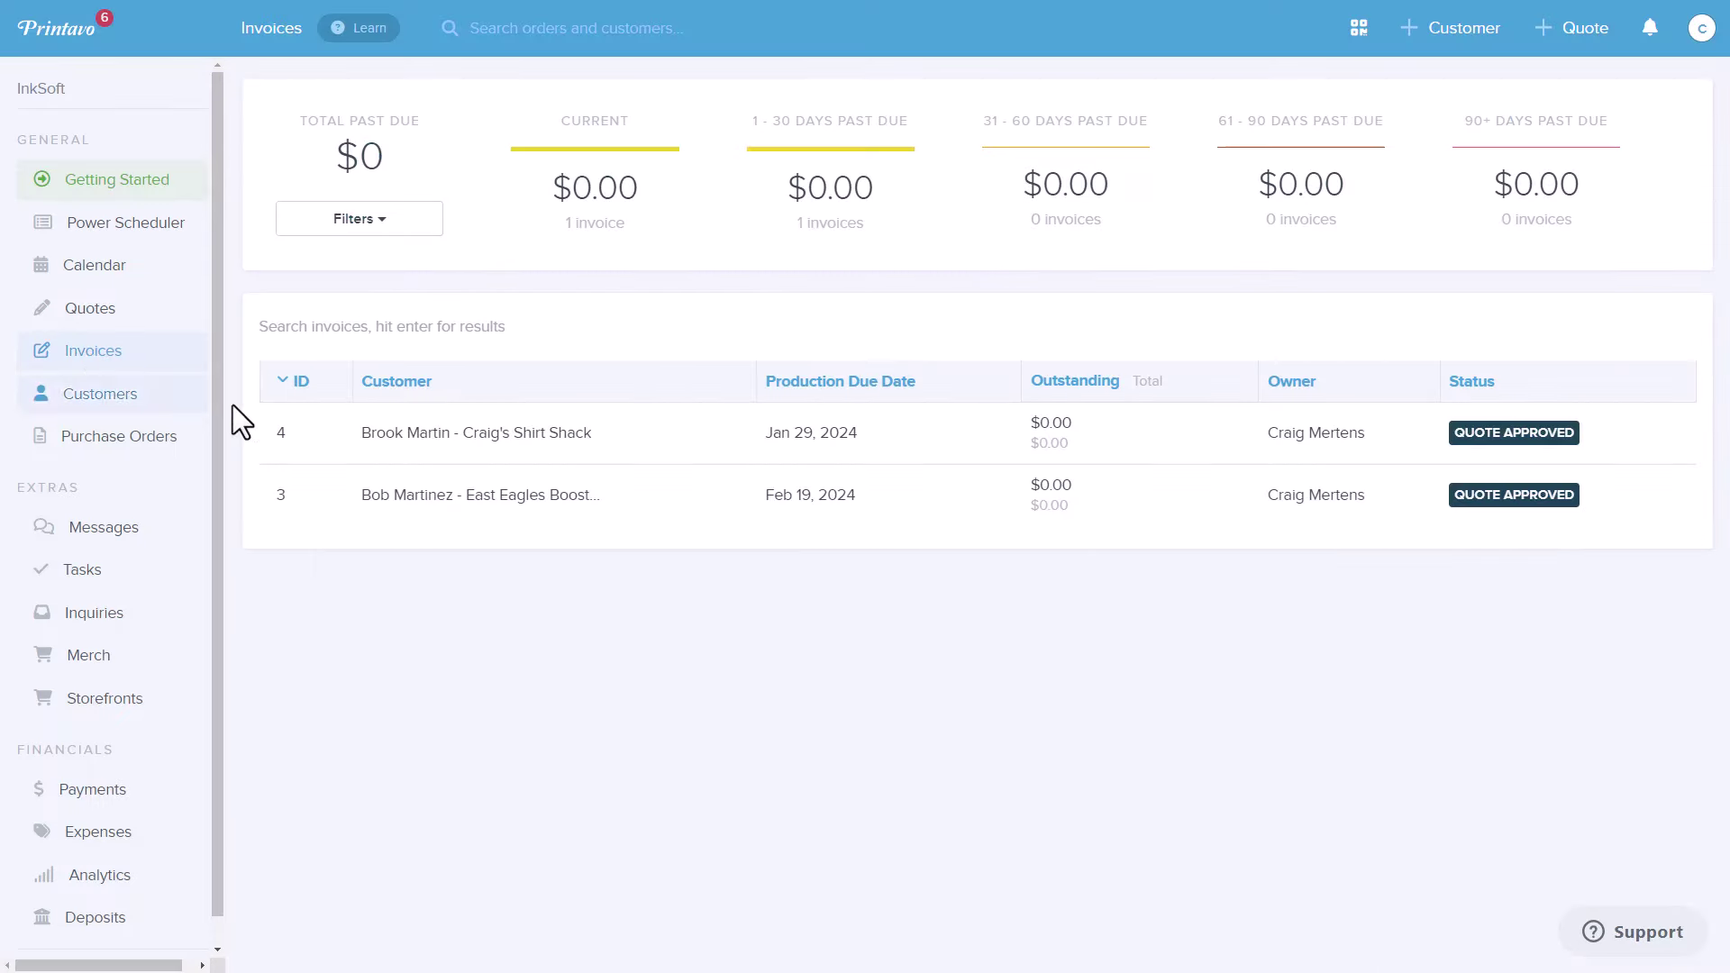
click(416, 451)
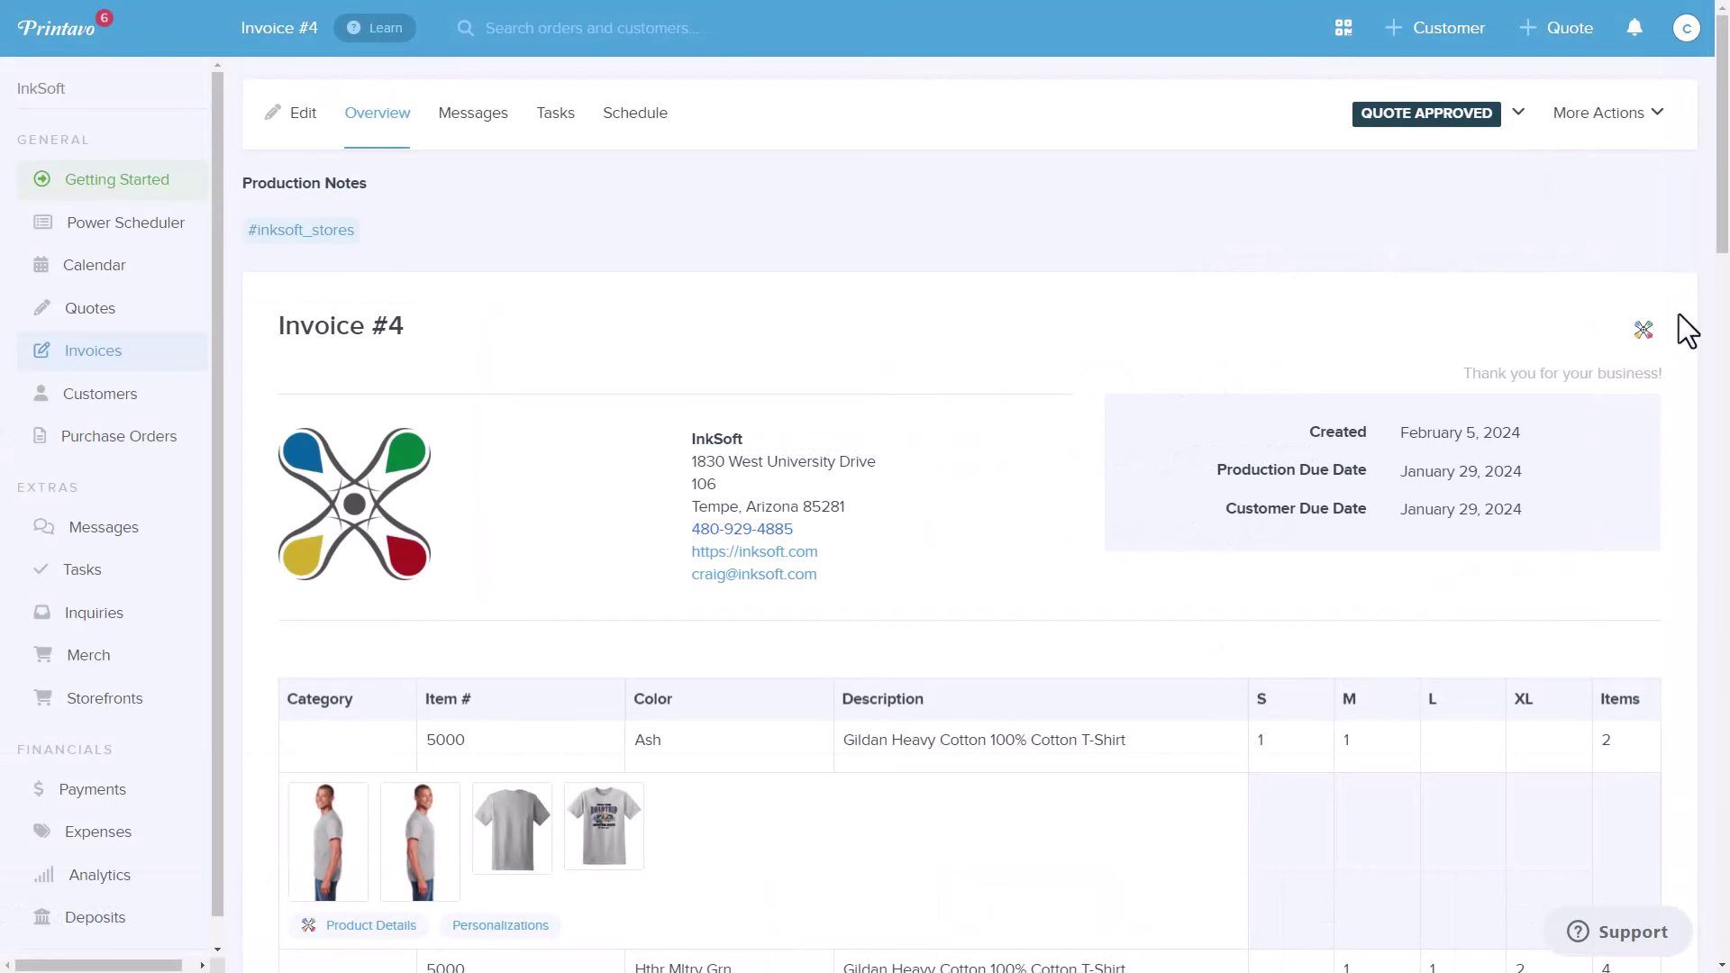
scroll(1721, 239, down, 6)
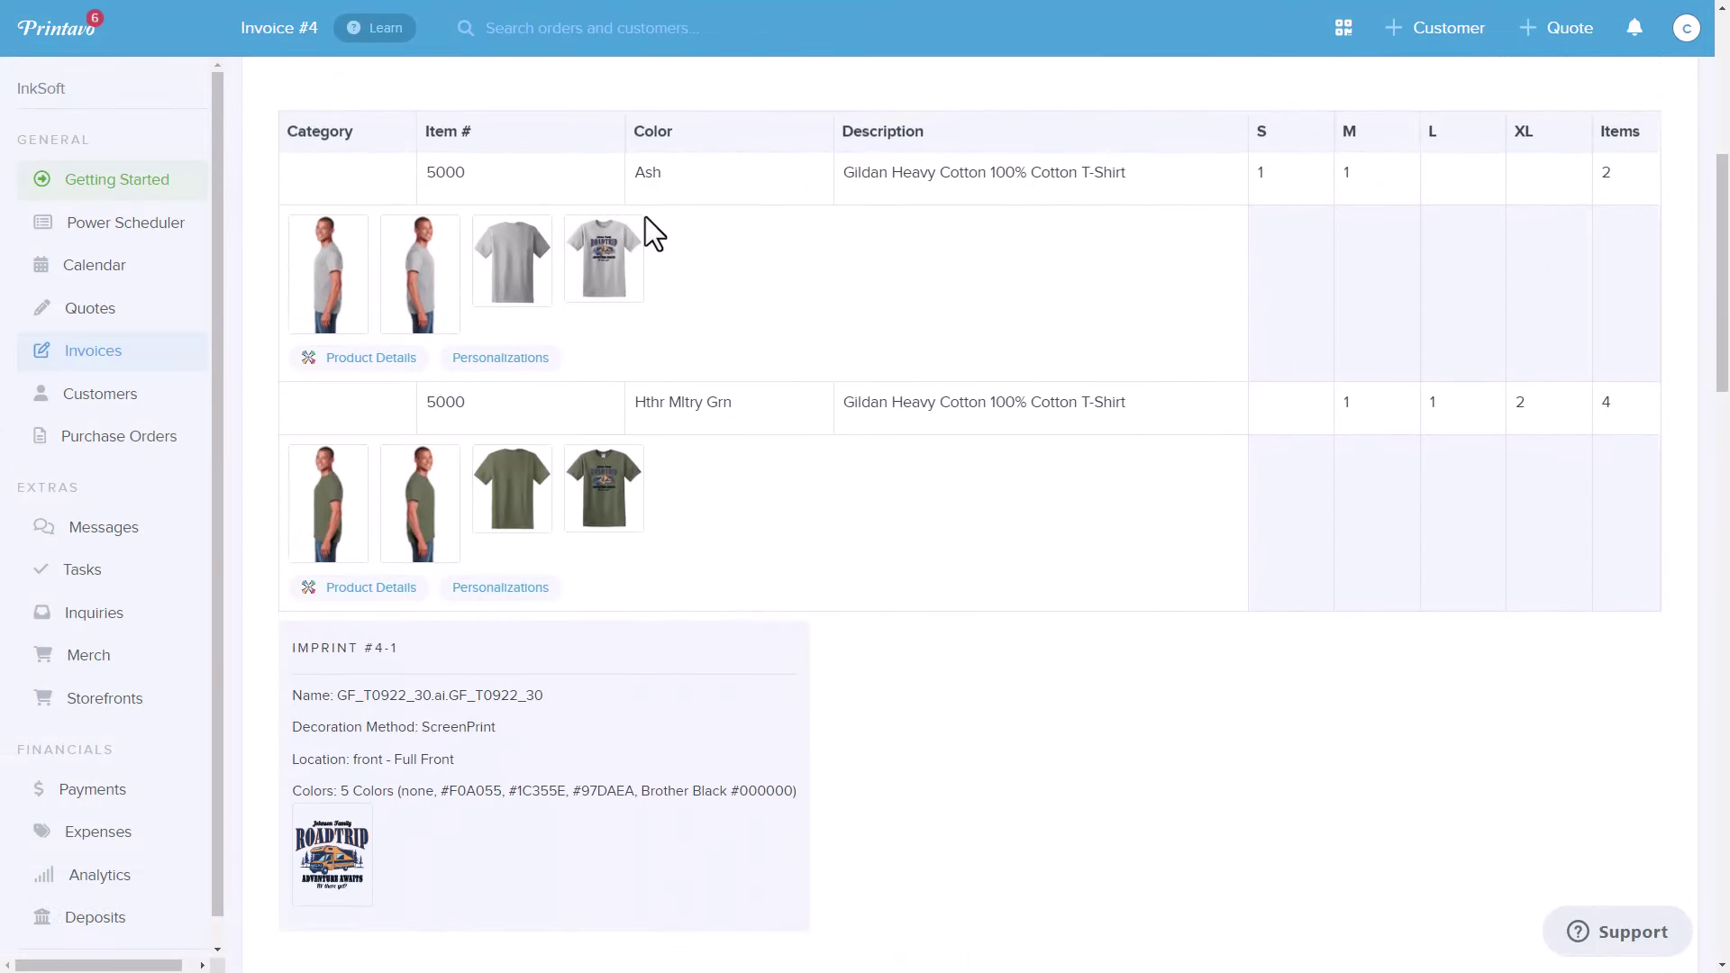
click(605, 261)
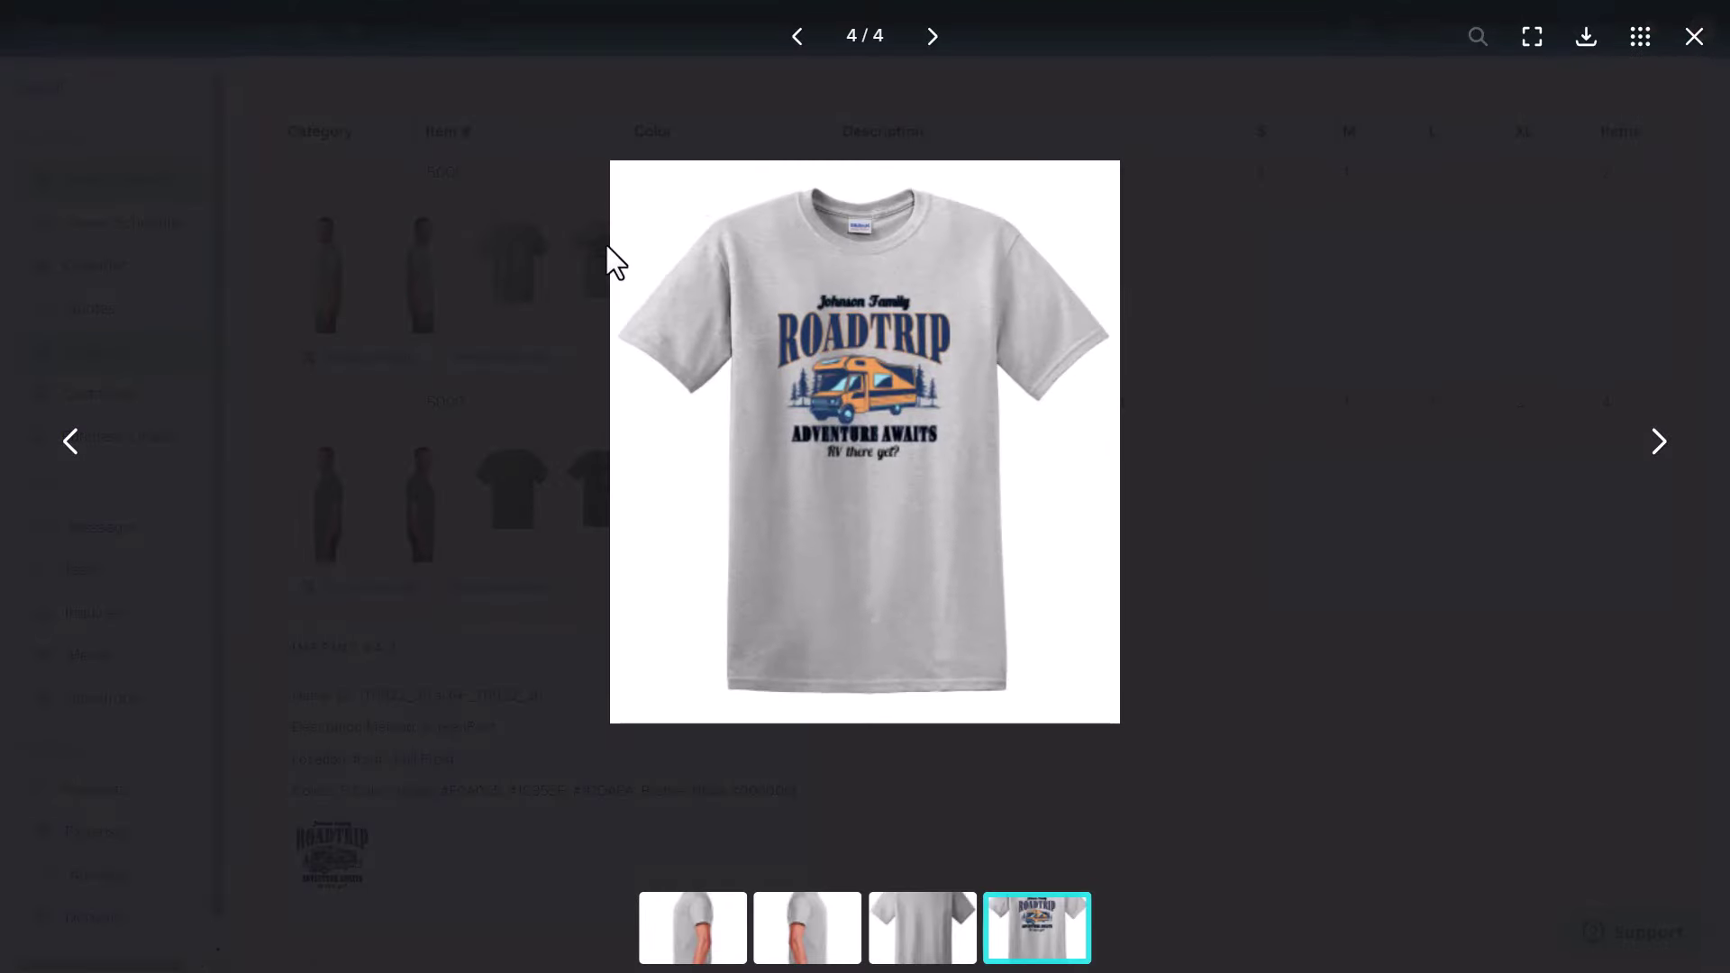
key(Escape)
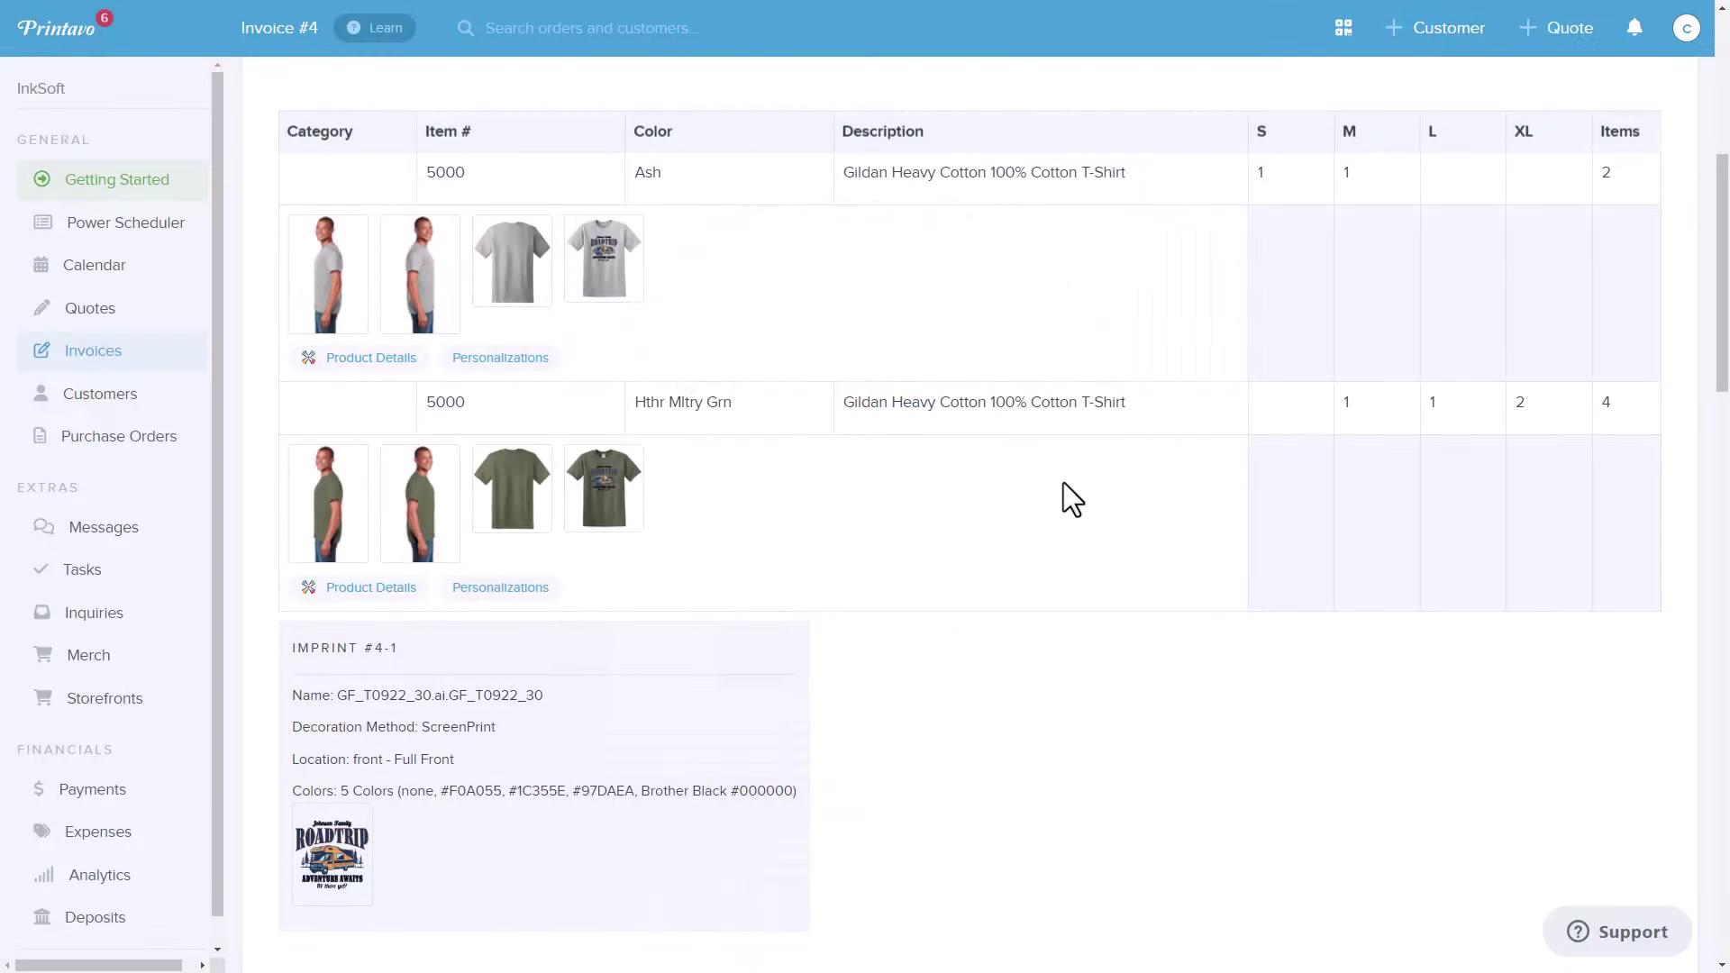
scroll(1063, 484, down, 3)
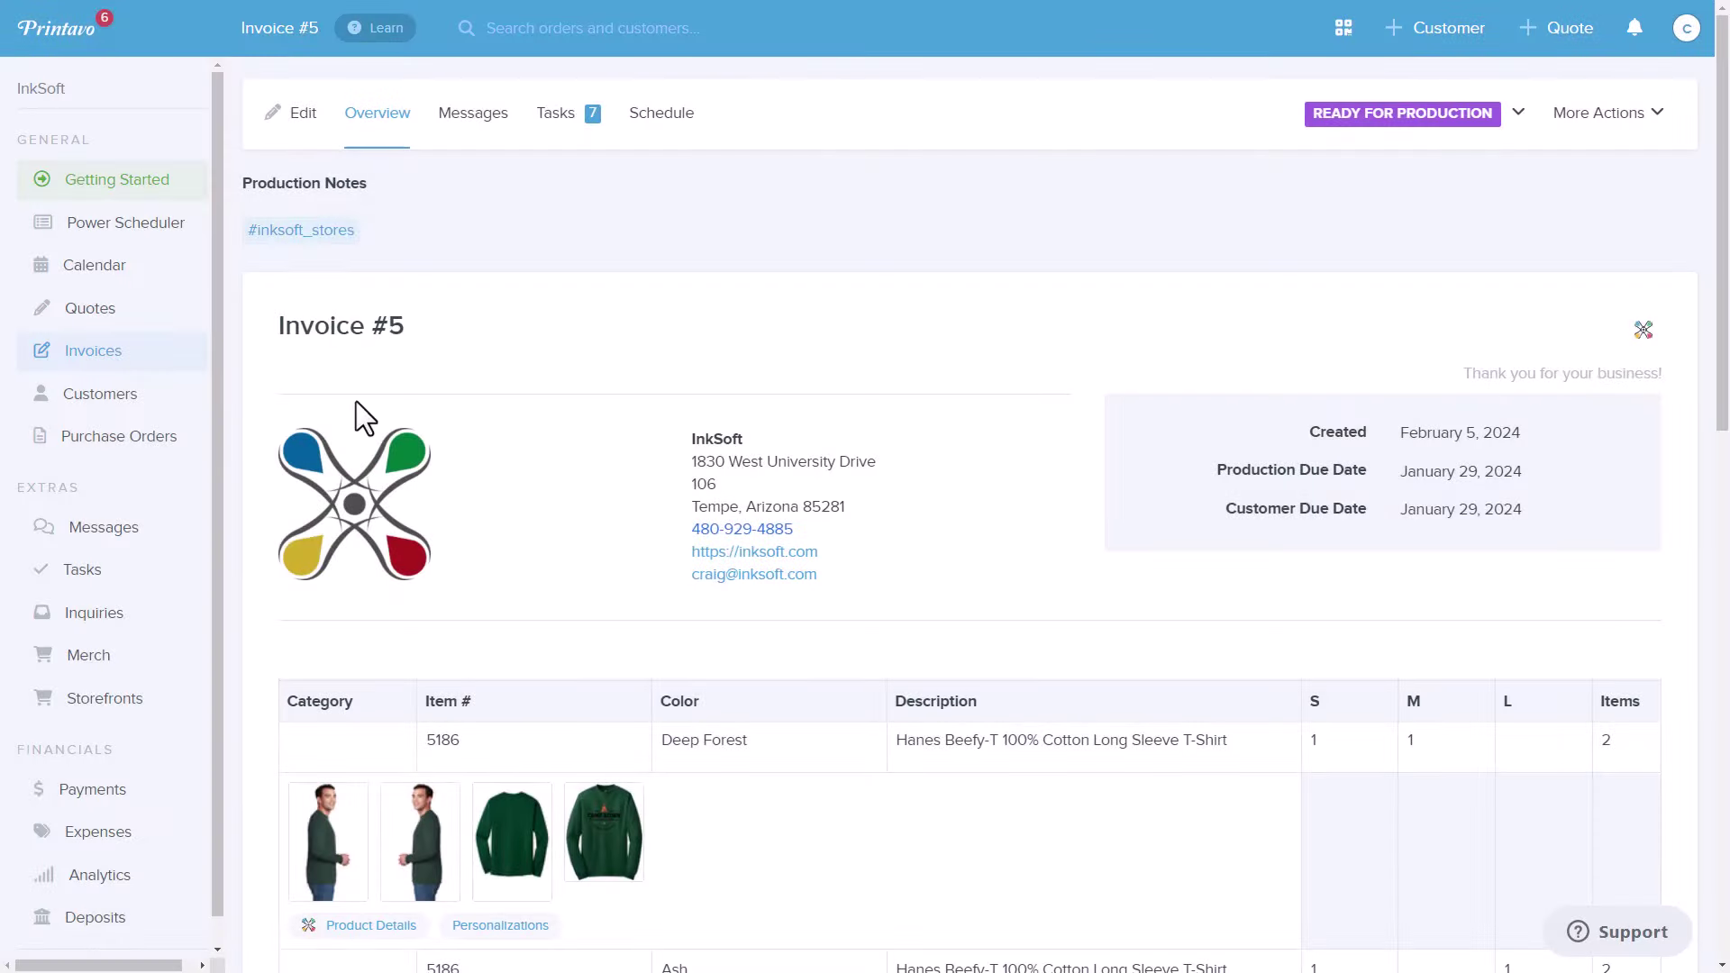
Open Invoice #5 from its January 29 calendar entry and set its status to Ready for Production.
click(117, 268)
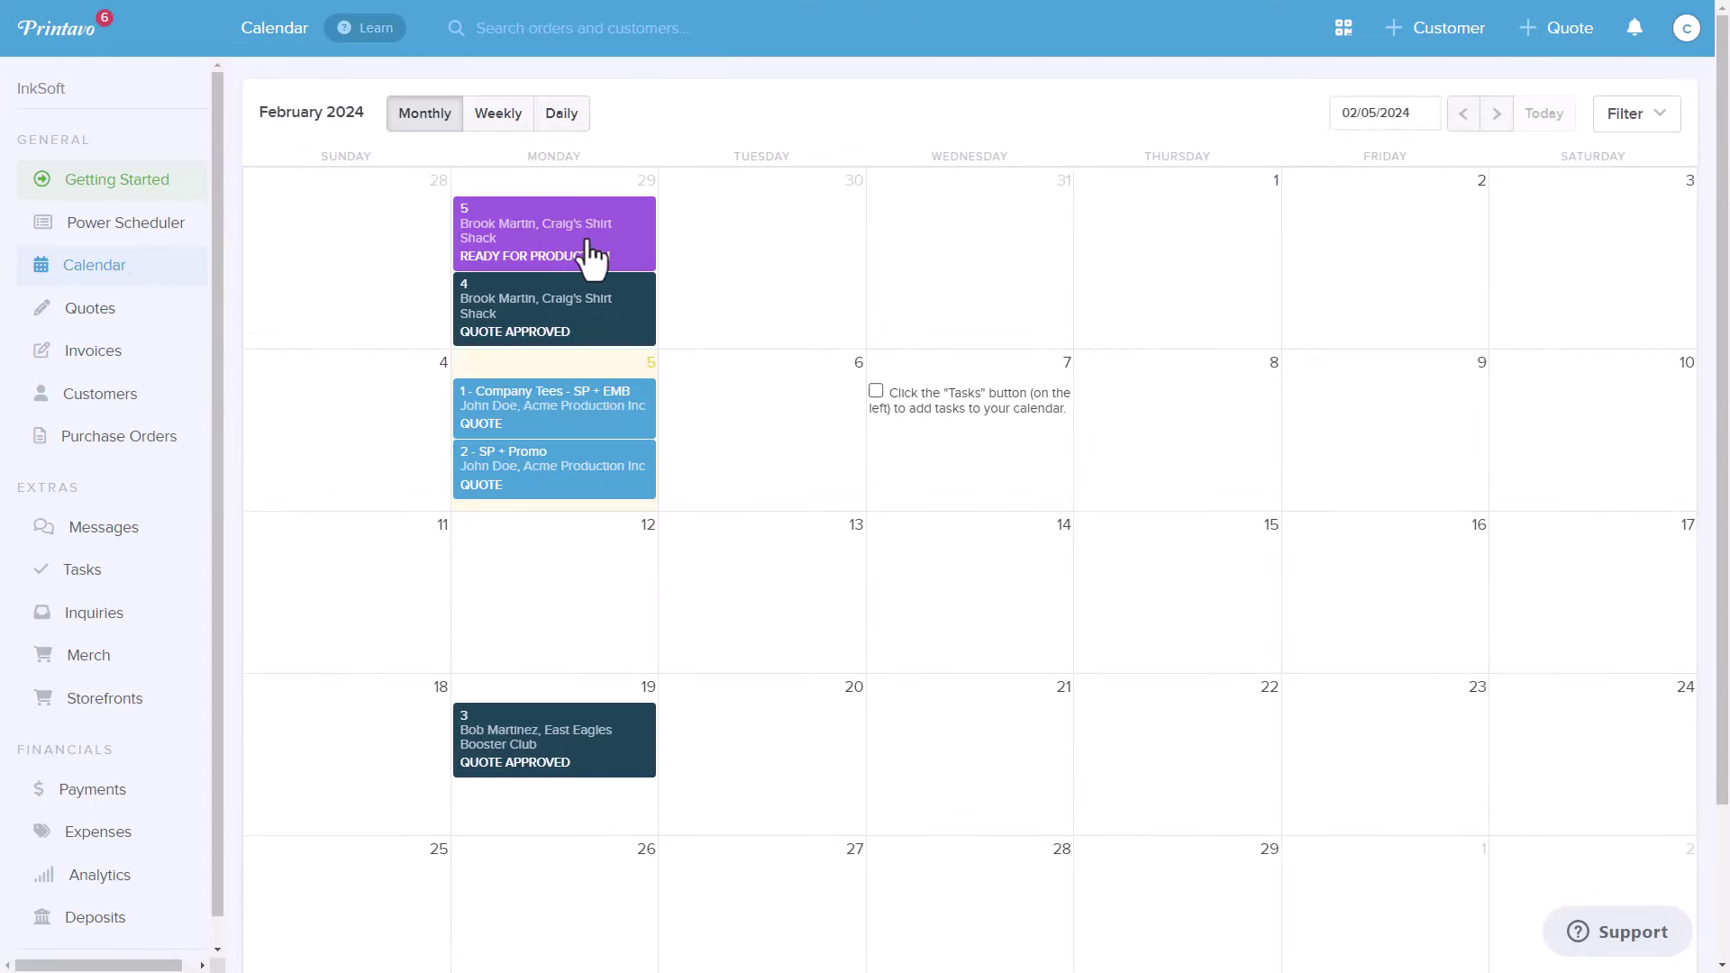
click(590, 259)
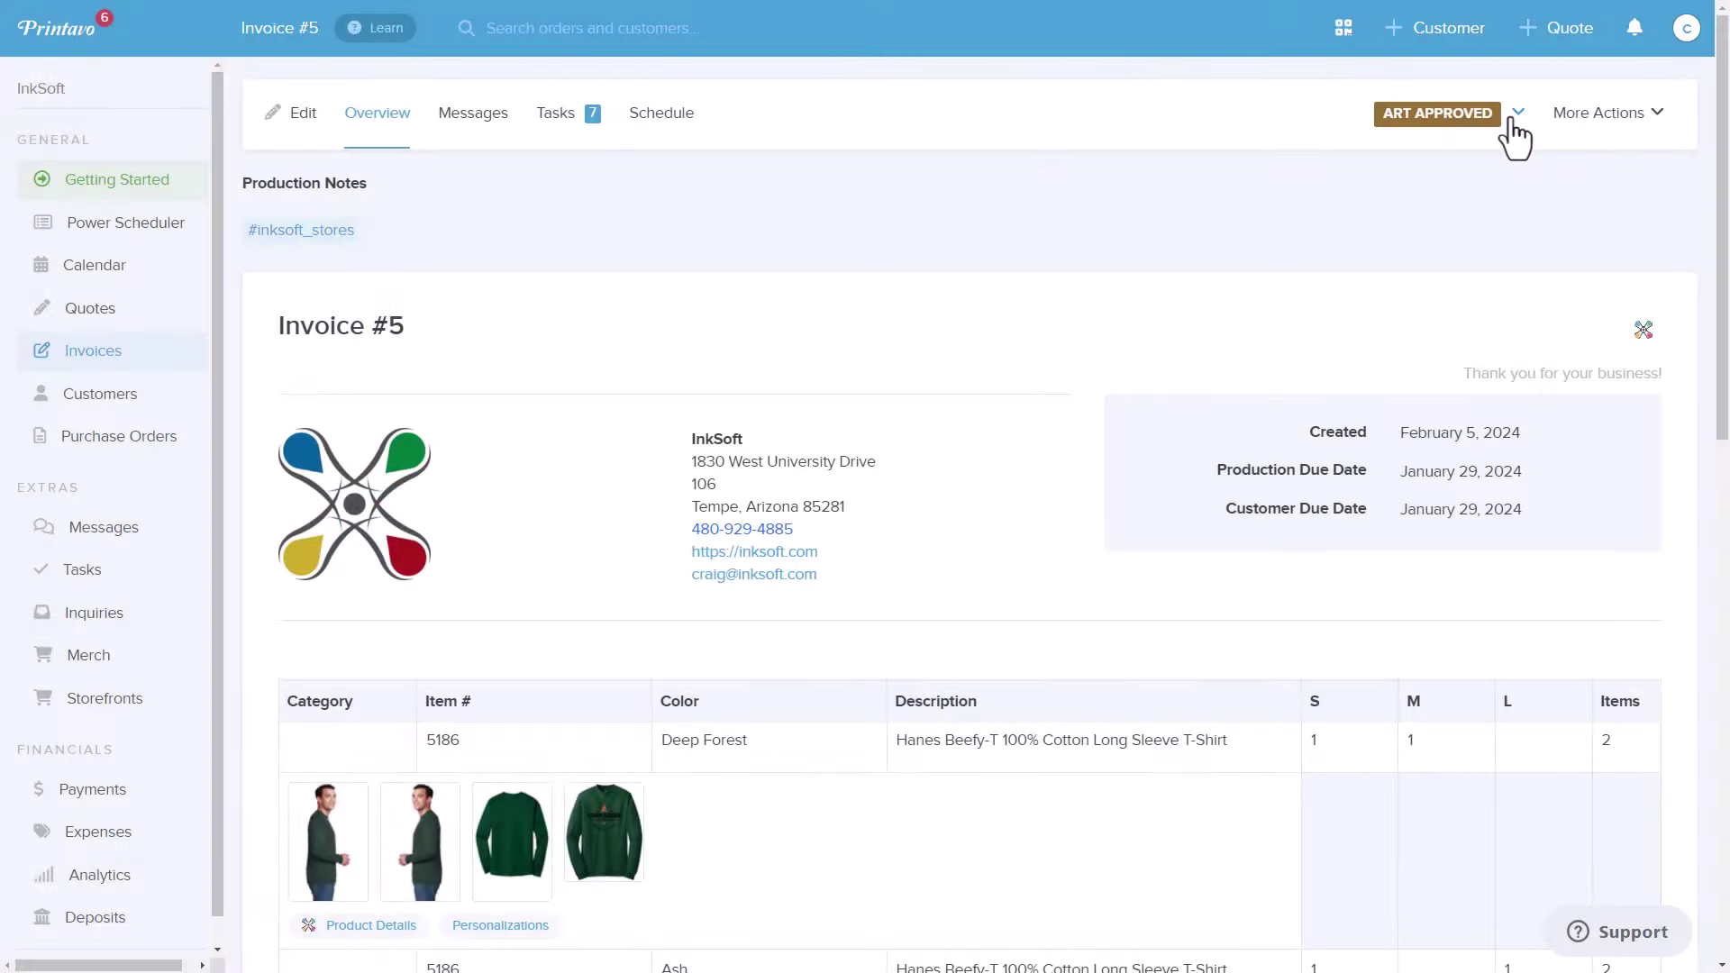
click(1516, 133)
click(1385, 352)
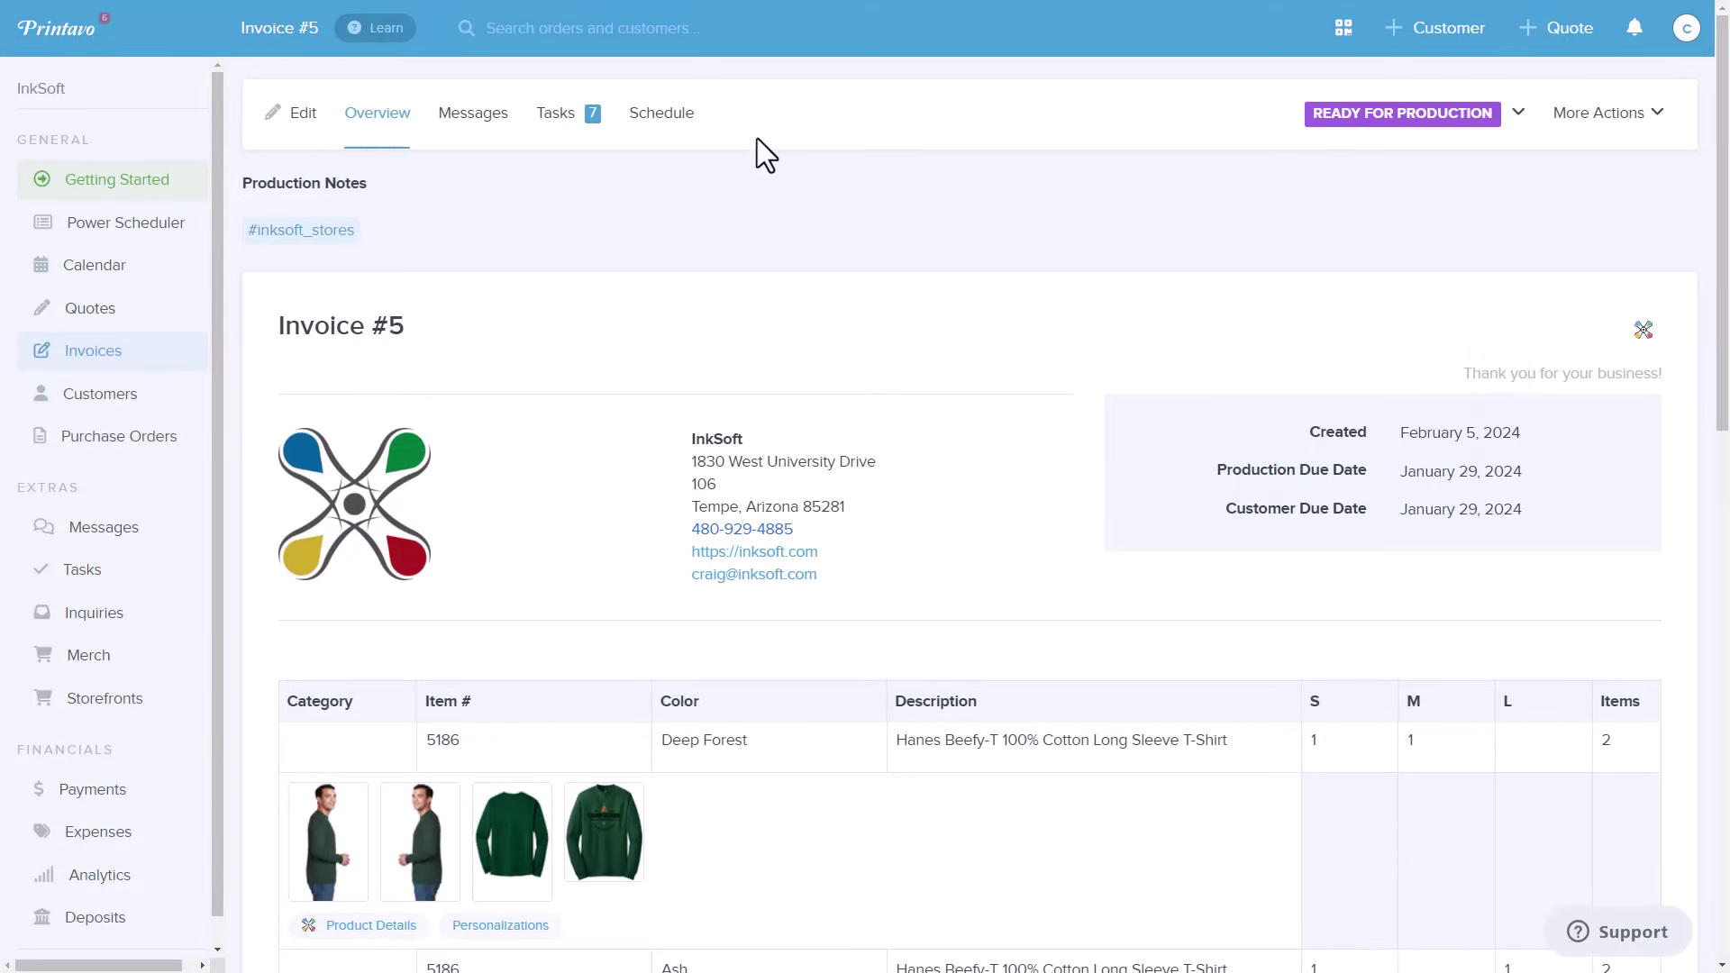
Display the scheduled imprints of Invoice #5 and open the production date of its screen printing imprint.
click(669, 125)
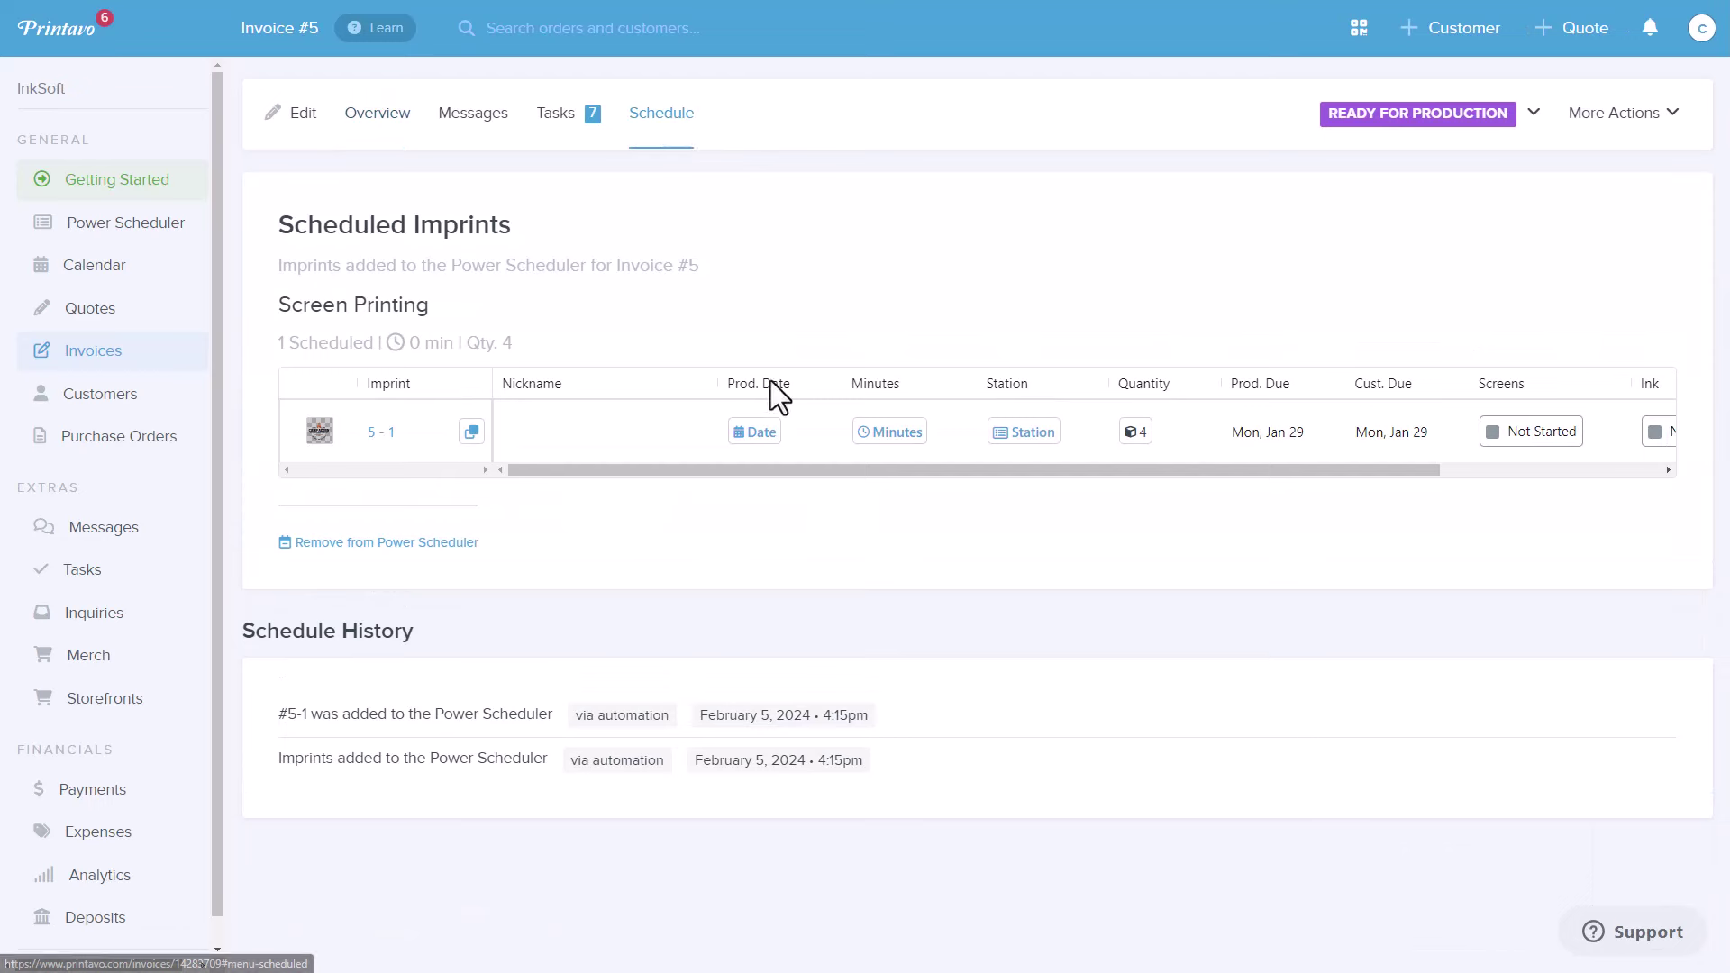
click(762, 434)
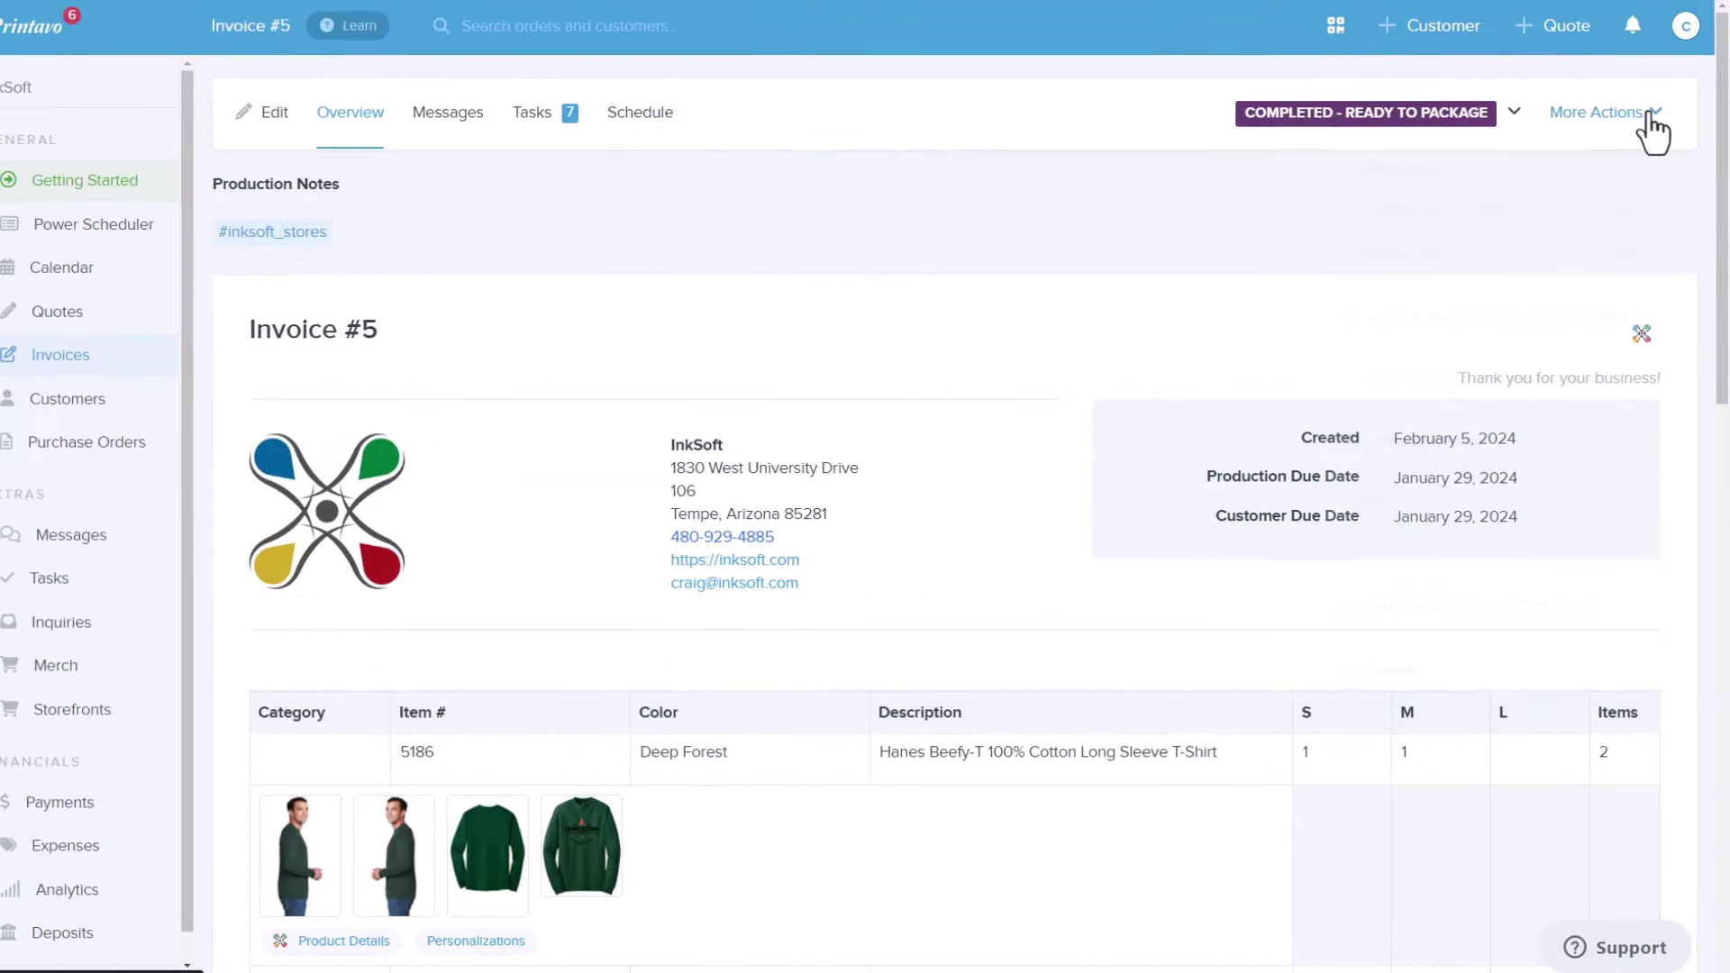
Mark Invoice #5 as ready to ship/pickup in InkSoft and open the Craigs Shirt Shack order marked Ready for Pick Up in InkSoft.
click(1648, 117)
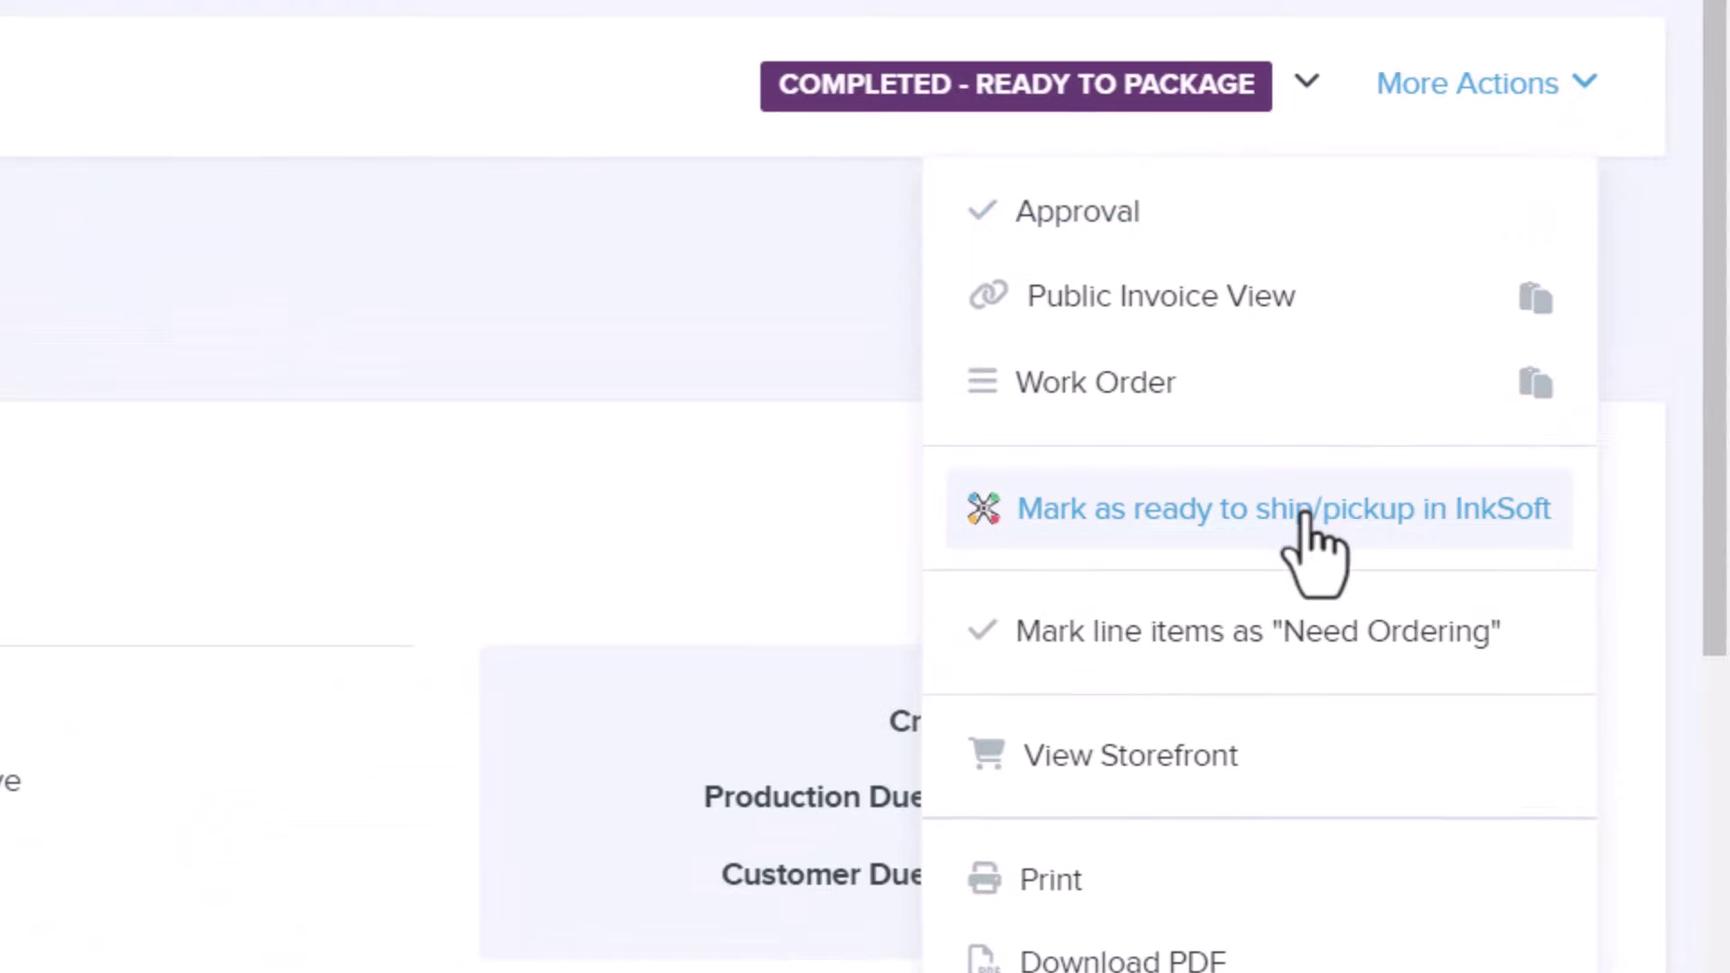
click(1304, 512)
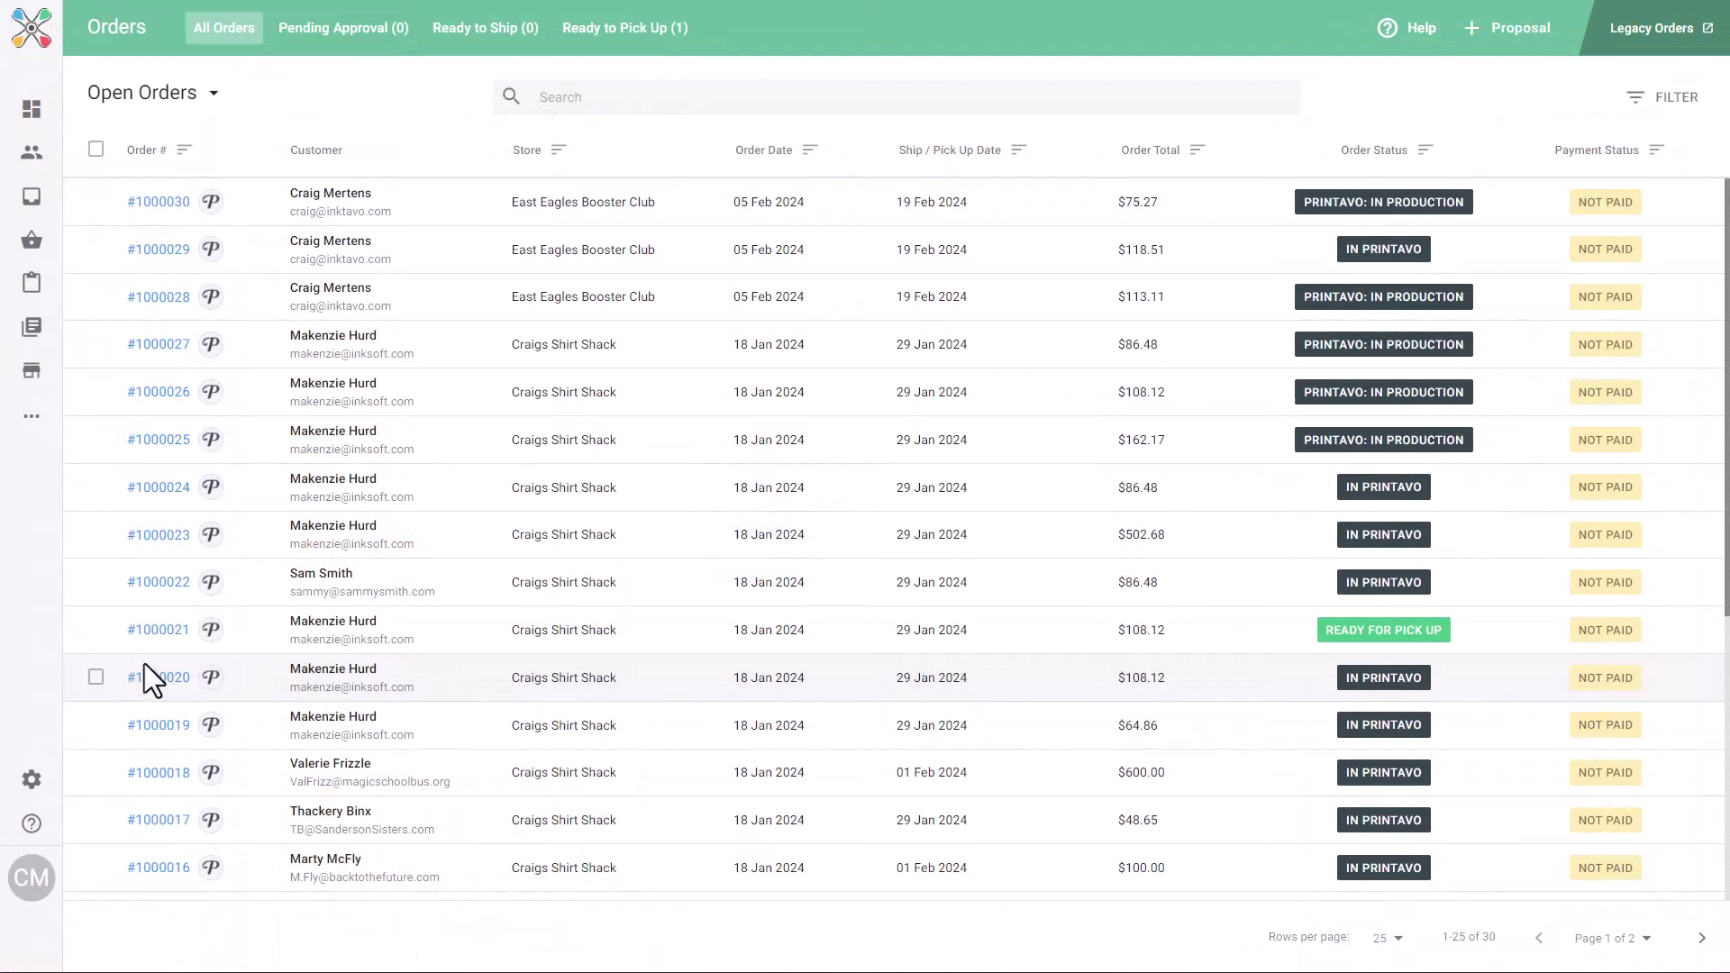
click(168, 629)
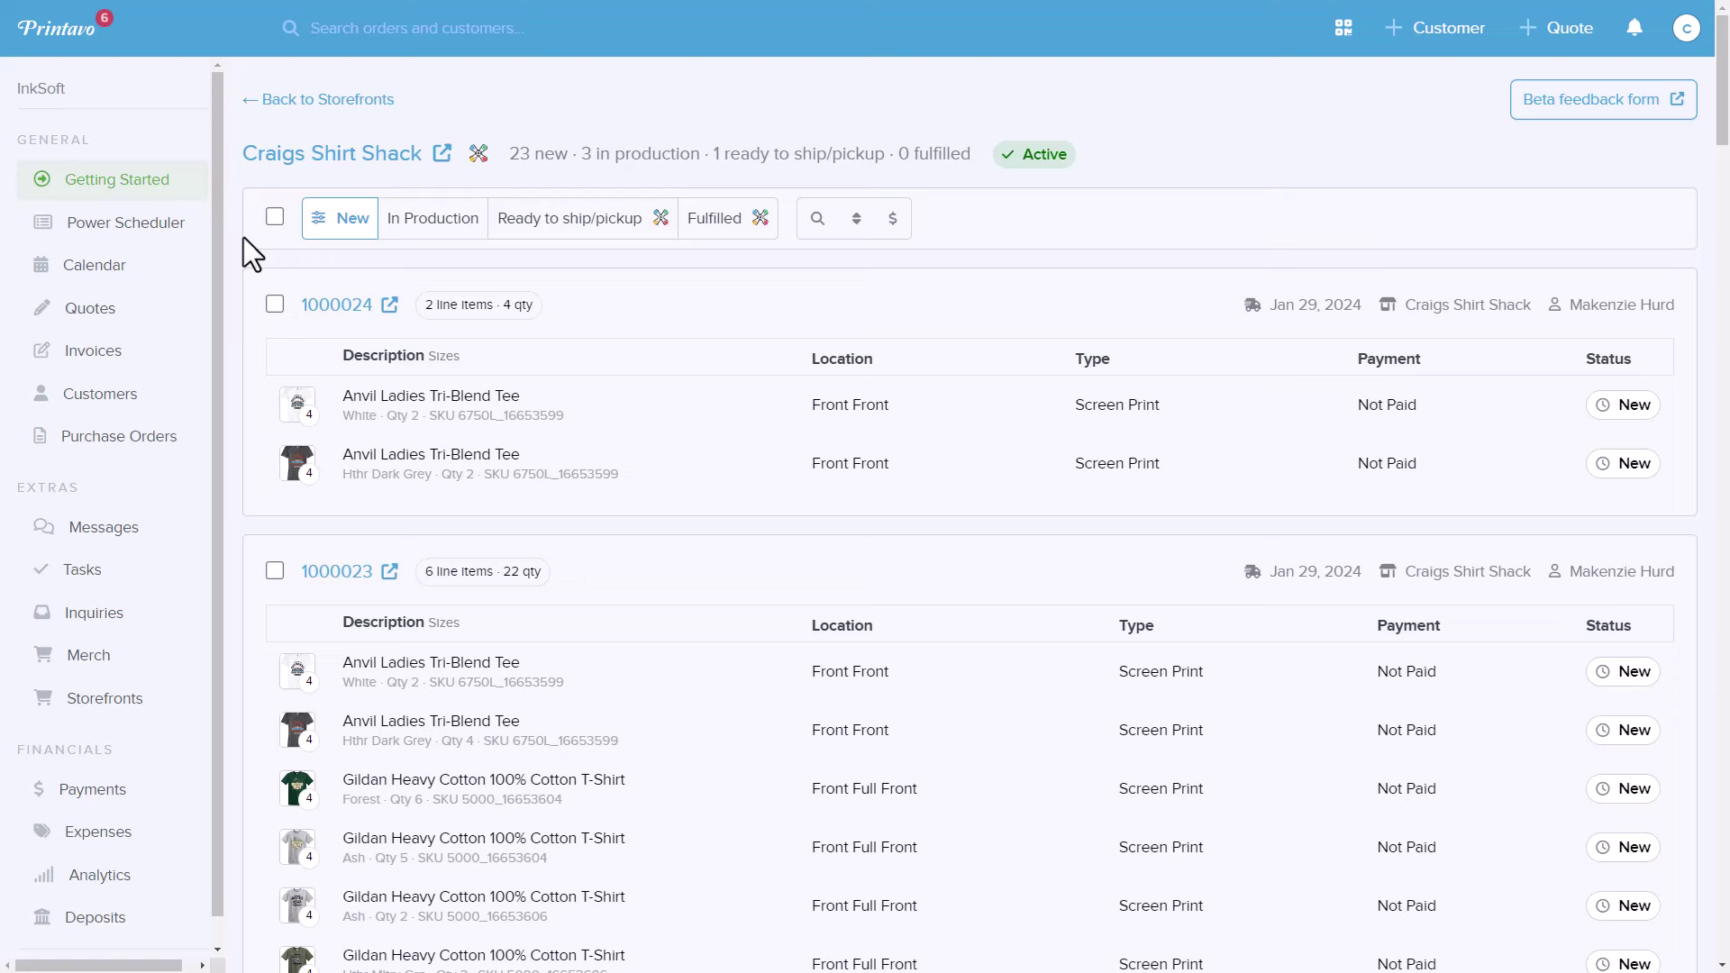
Follow the Craigs Shirt Shack storefront link from Printavo, and open the new East Eagles Booster Club order in InkSoft.
click(311, 156)
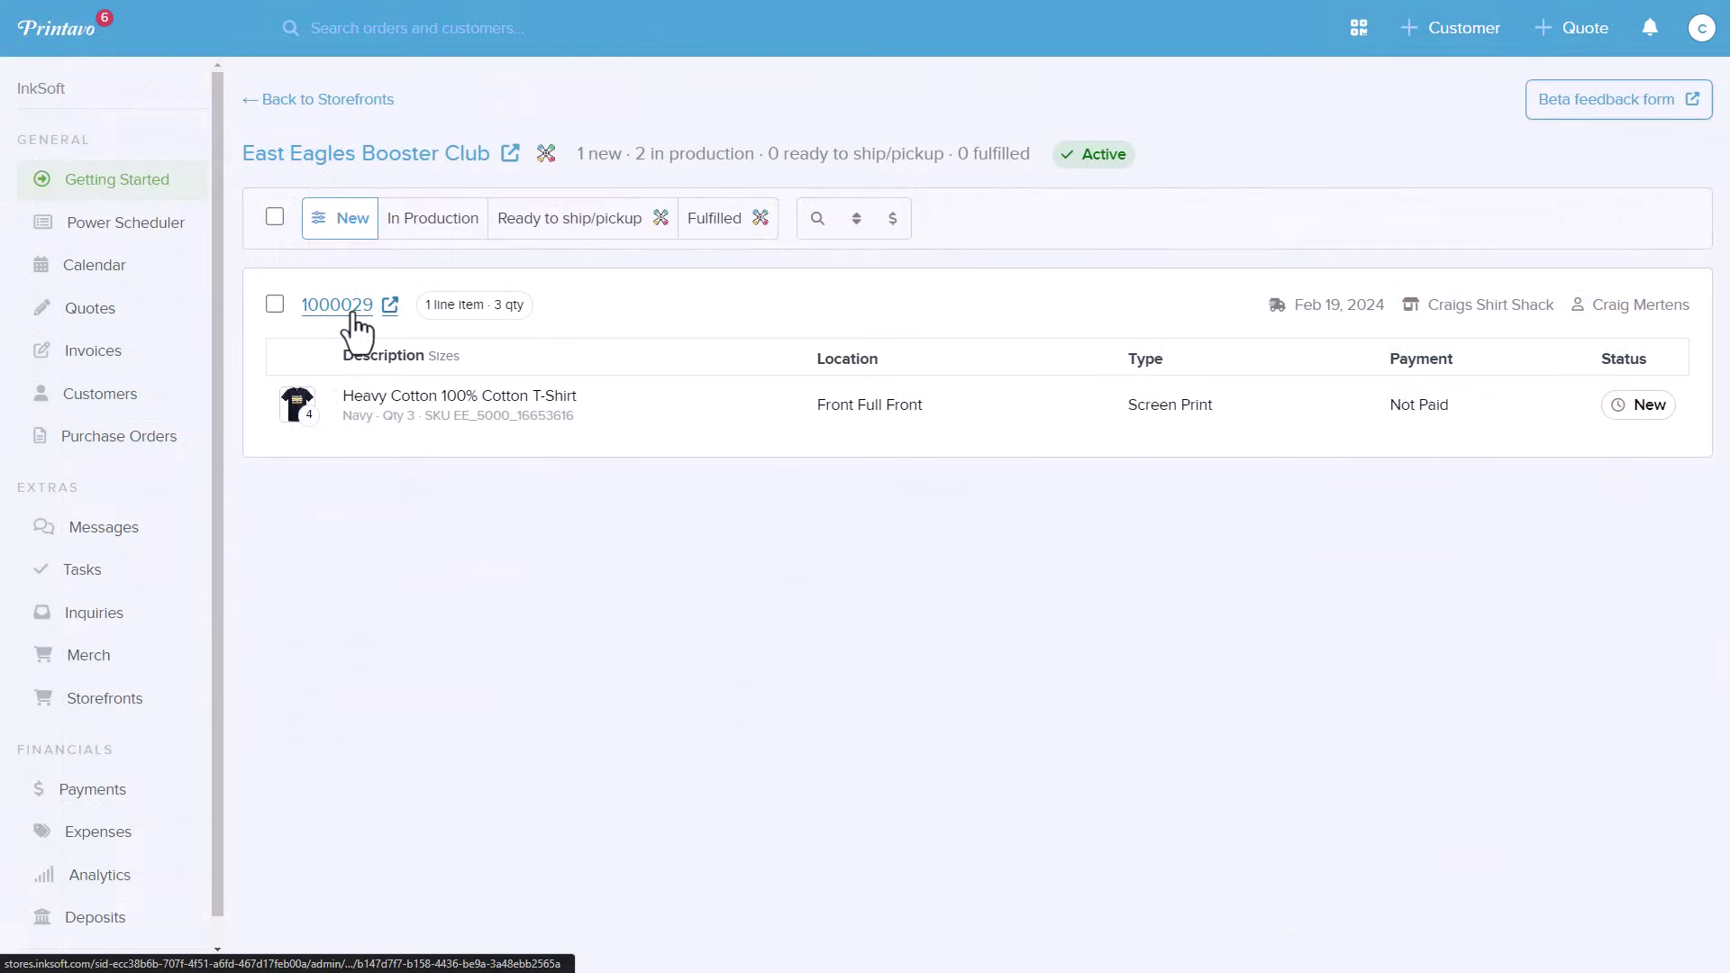
click(352, 312)
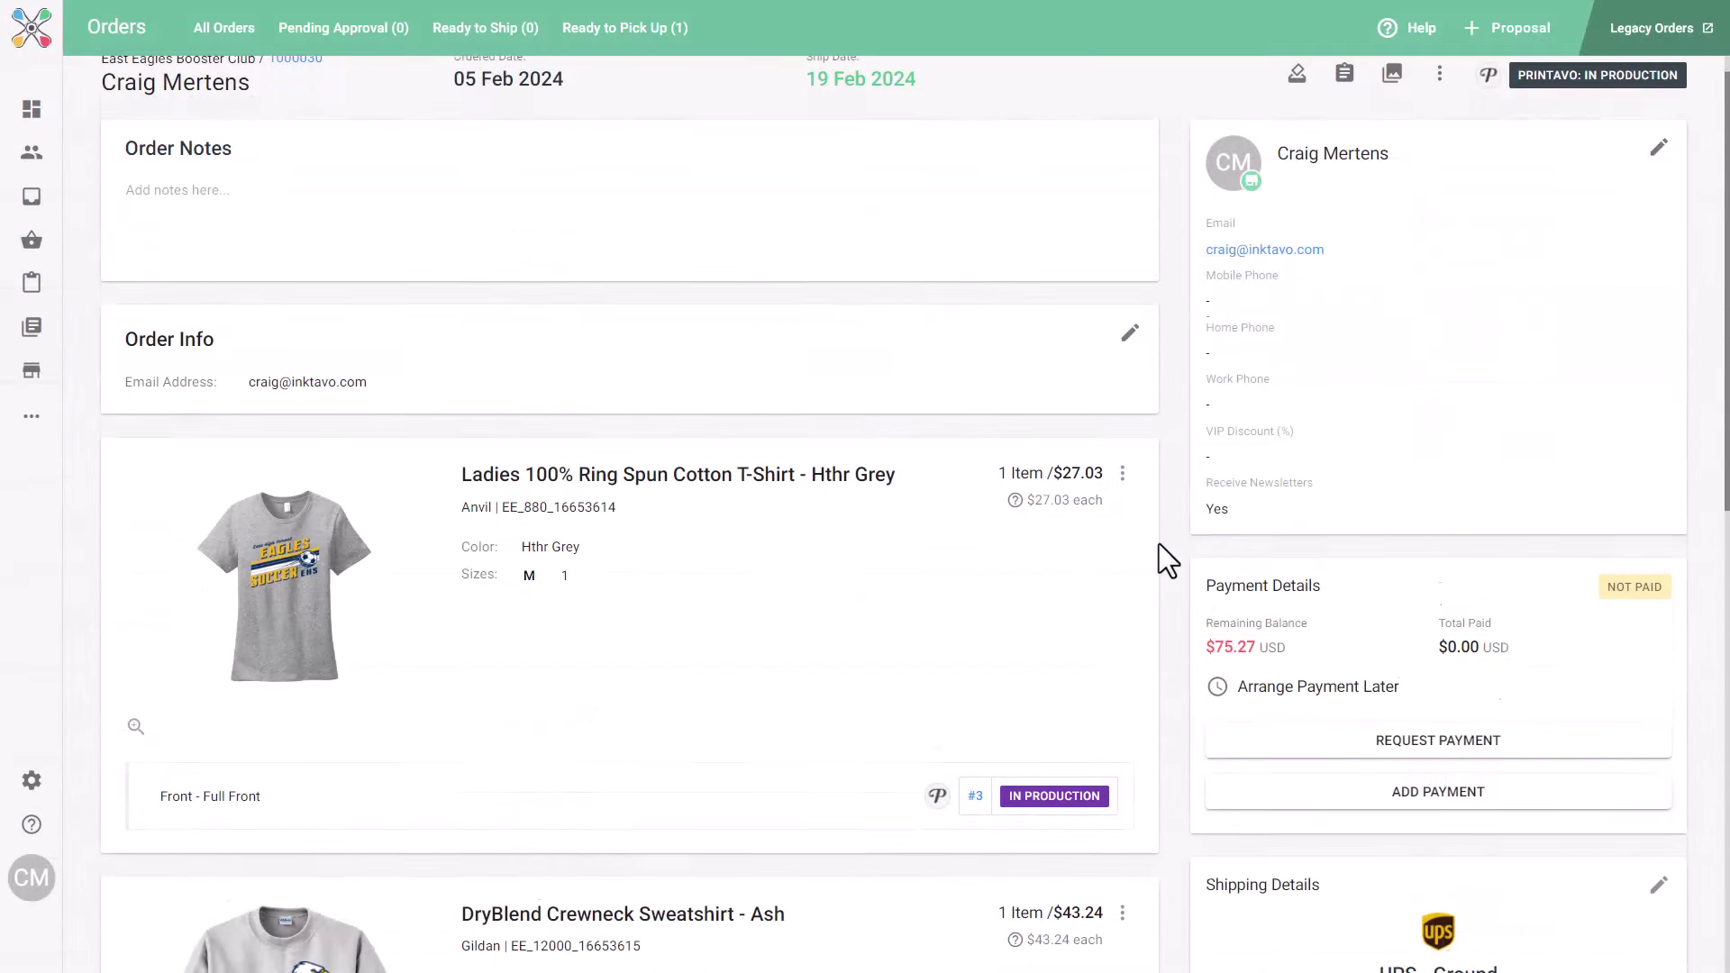
Open the linked Printavo Invoice #3 from the DryBlend Crewneck Sweatshirt item in the East Eagles Booster Club order.
scroll(1158, 544, down, 4)
scroll(1158, 544, down, 4)
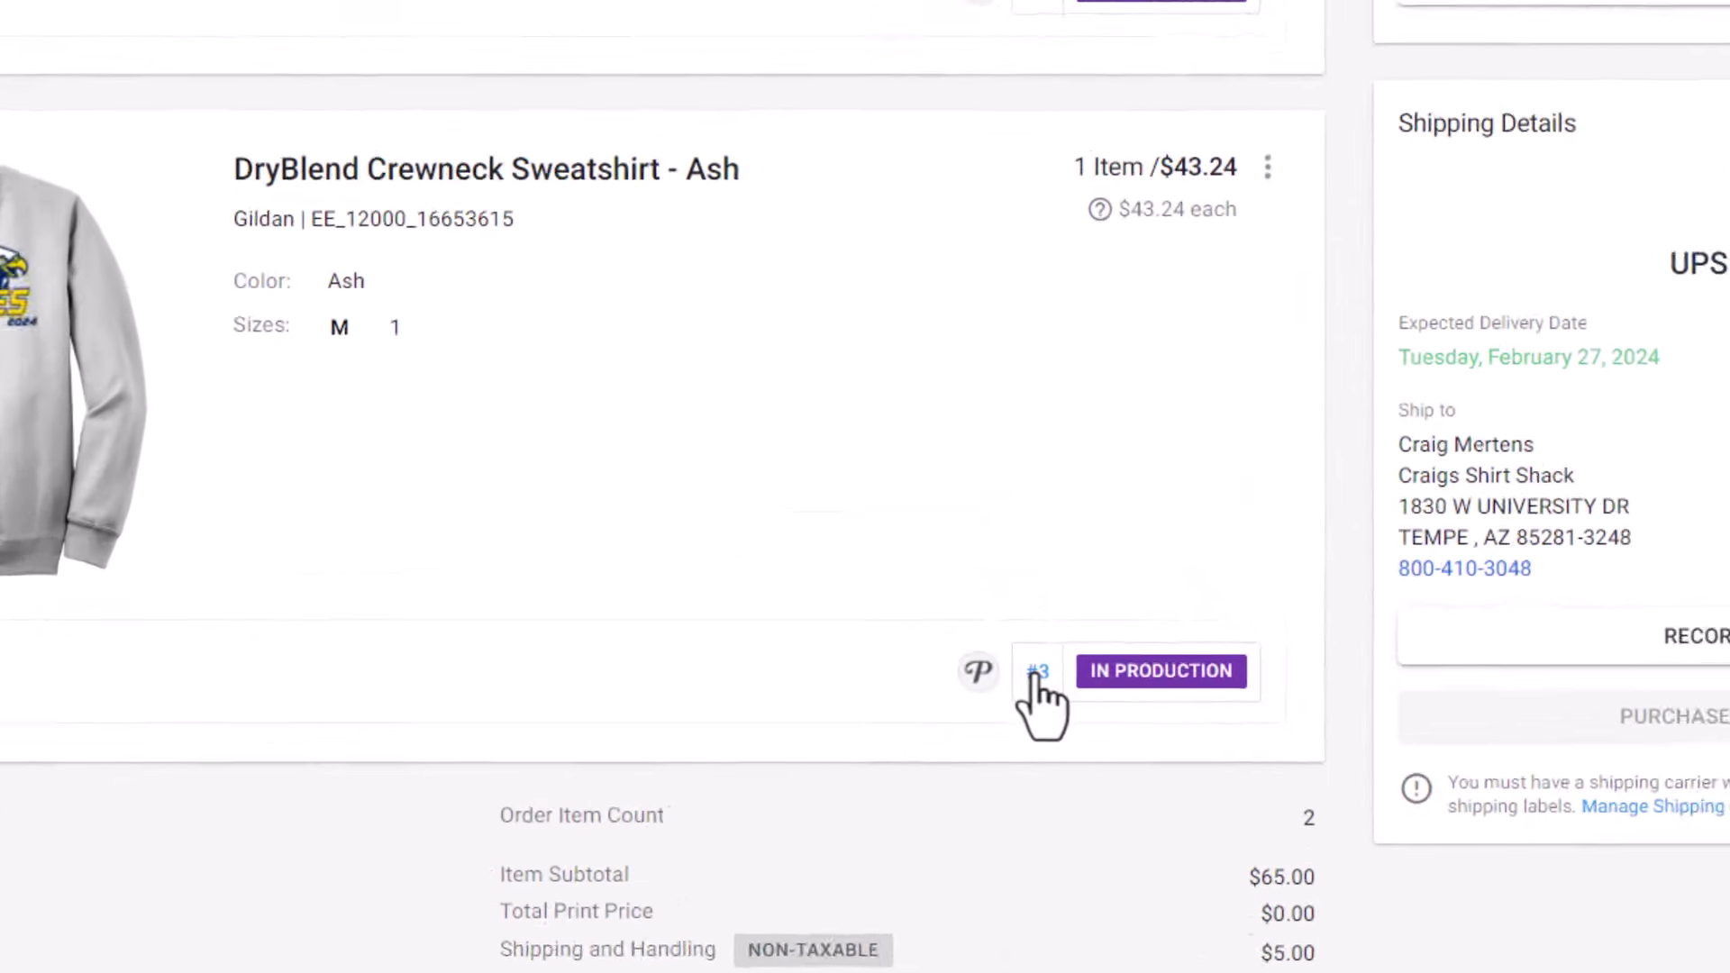
click(1086, 768)
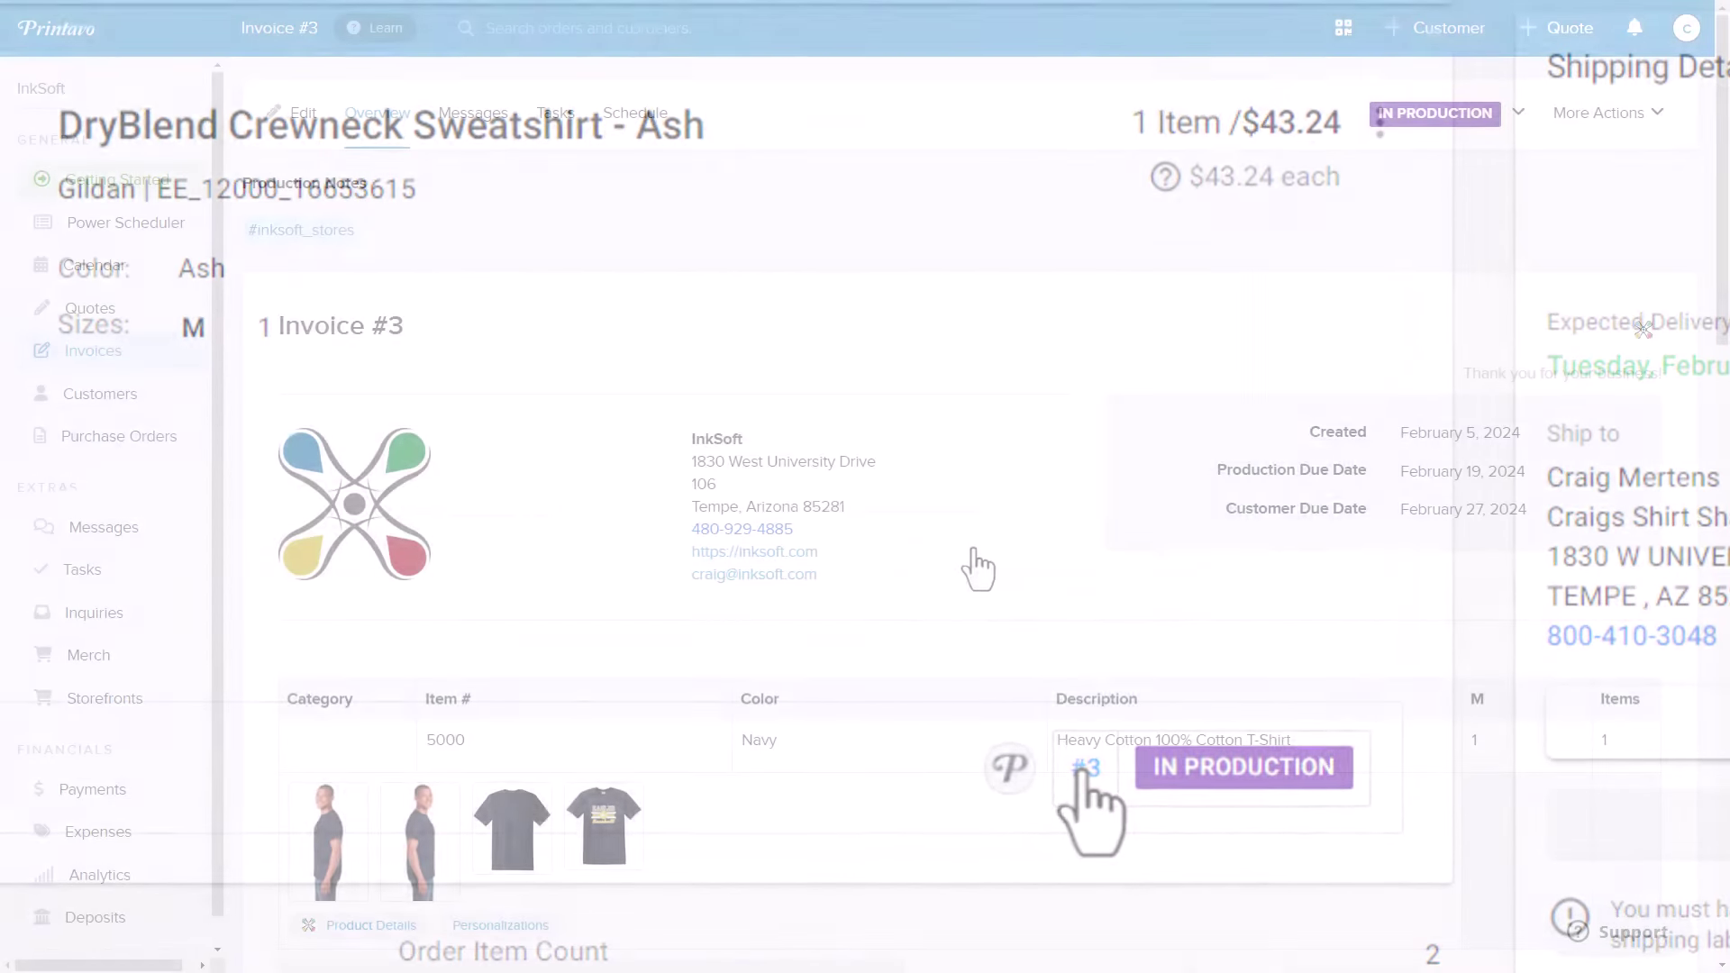